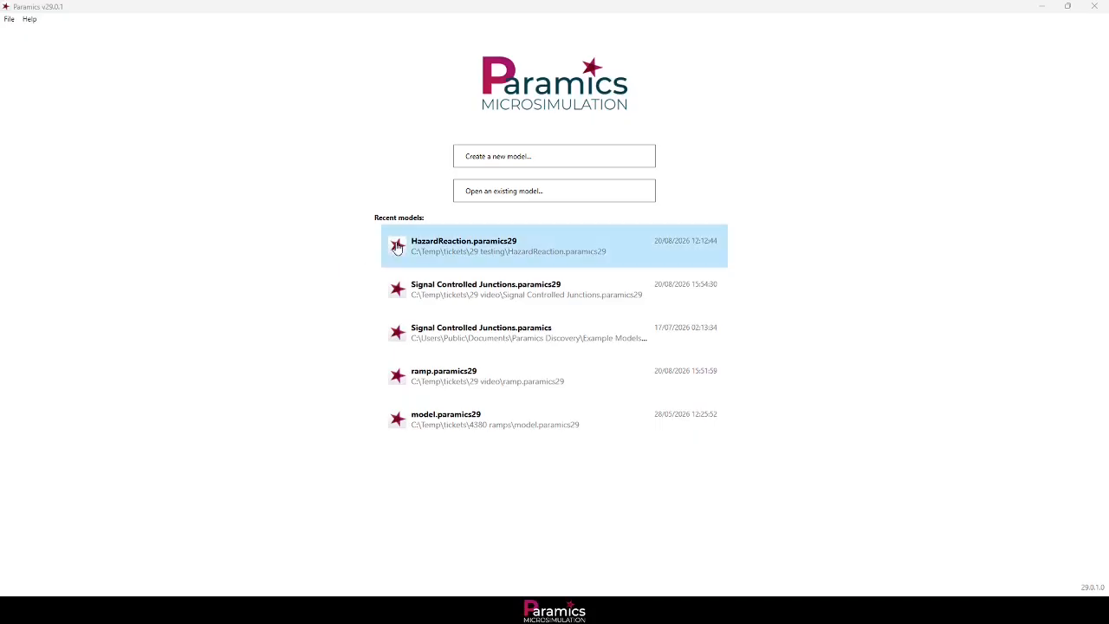
- Create a new model with background mapping for the United Kingdom, left hand traffic and speeds in MPH
{"action": "left_click", "coordinate": [539, 157]}
{"action": "left_click", "coordinate": [516, 236]}
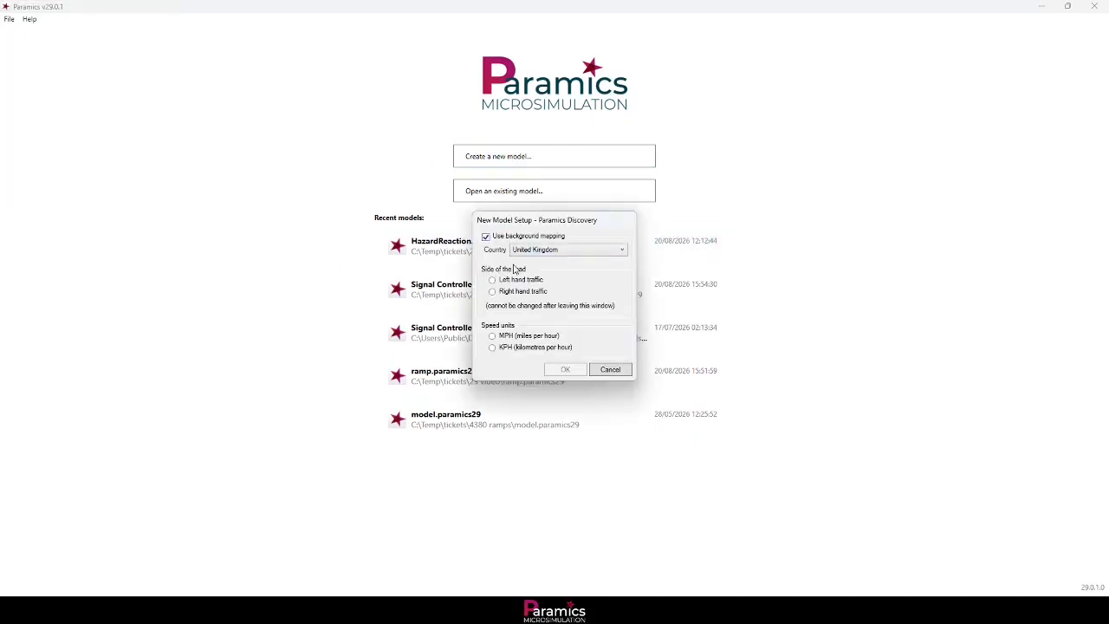
{"action": "left_click", "coordinate": [513, 283]}
{"action": "left_click", "coordinate": [502, 337]}
{"action": "left_click", "coordinate": [565, 369]}
{"action": "scroll", "coordinate": [555, 260], "scroll_direction": "up", "scroll_amount": 5}
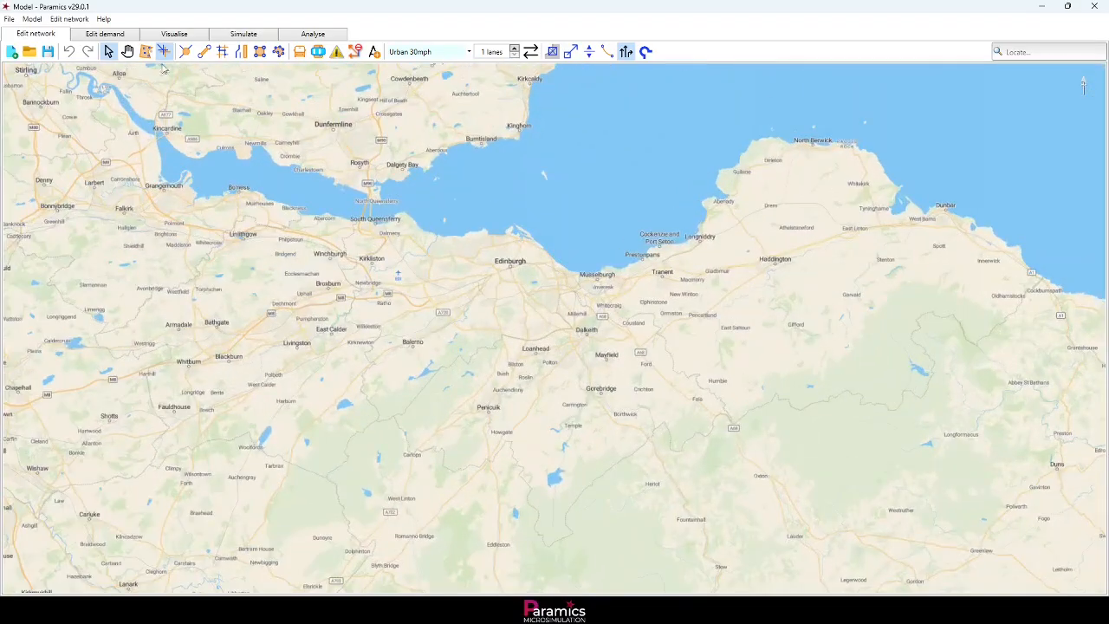
- Start an import of links from OpenStreetMap and outline a polygon selection area around Edinburgh
{"action": "left_click", "coordinate": [69, 18]}
{"action": "mouse_move", "coordinate": [73, 36]}
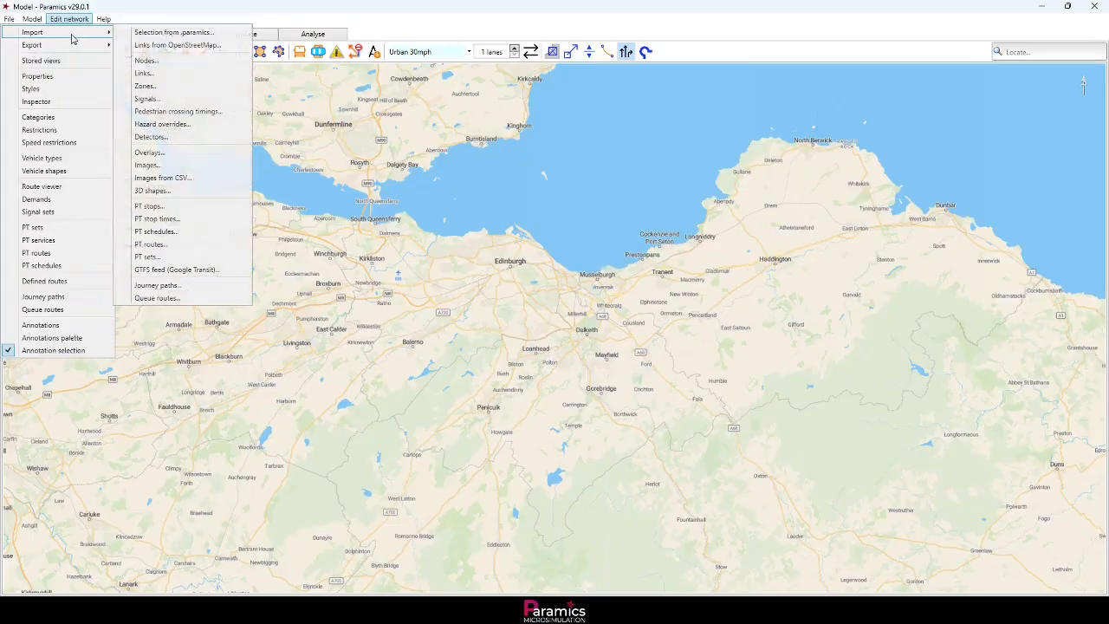
{"action": "left_click", "coordinate": [193, 48]}
{"action": "left_click_drag", "start_coordinate": [550, 220], "coordinate": [920, 304]}
{"action": "left_click", "coordinate": [930, 327]}
{"action": "left_click", "coordinate": [431, 226]}
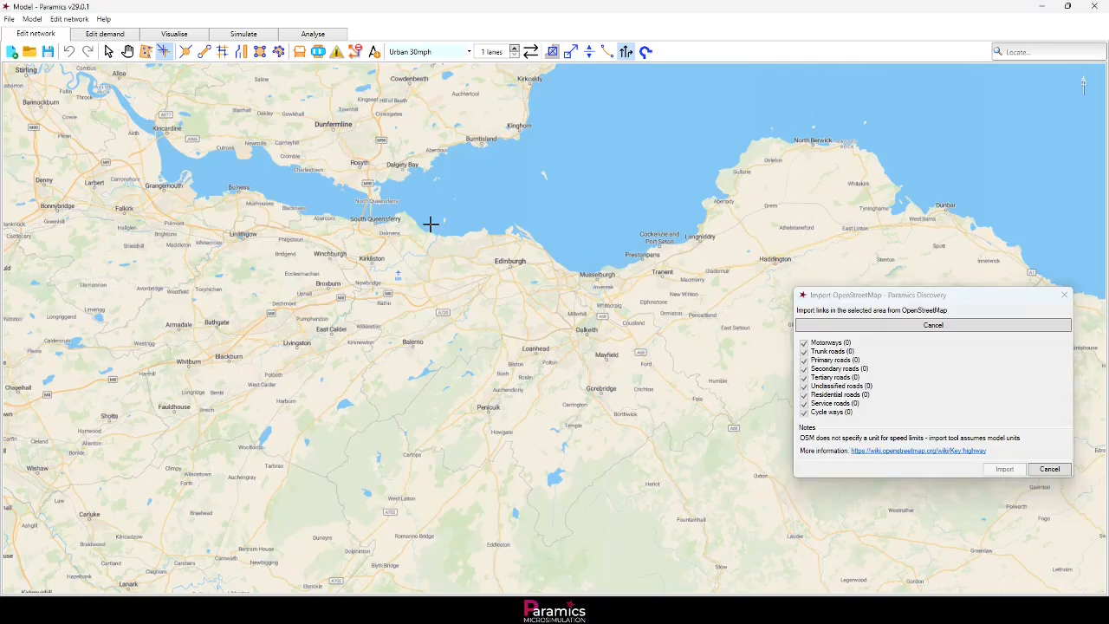
{"action": "left_click", "coordinate": [415, 290]}
{"action": "left_click", "coordinate": [534, 353]}
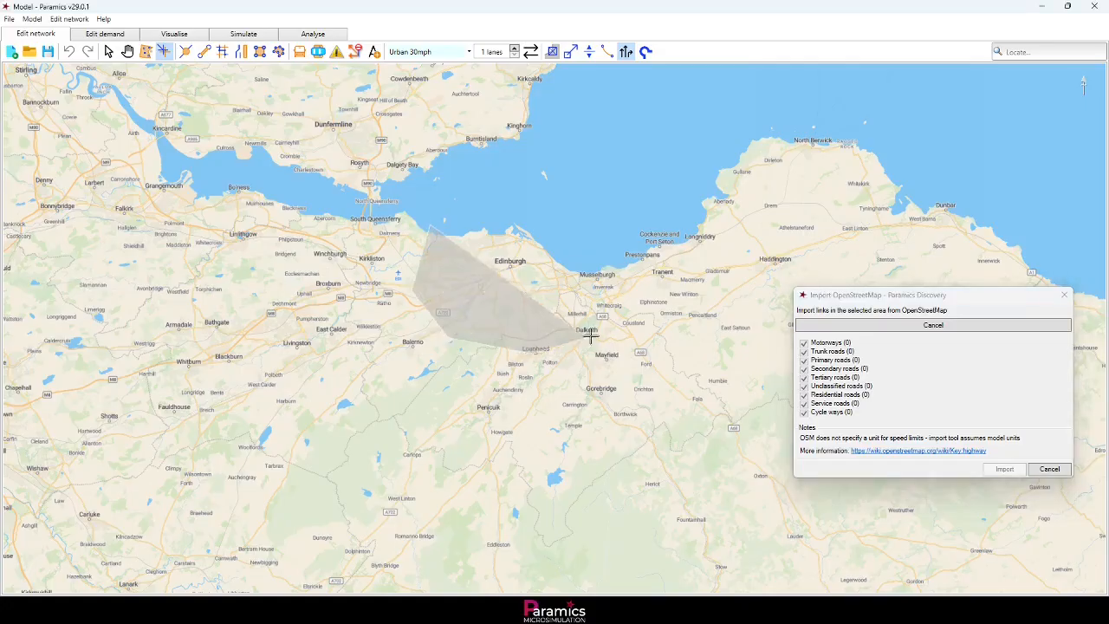
{"action": "left_click", "coordinate": [608, 332]}
{"action": "left_click", "coordinate": [609, 251]}
{"action": "double_click", "coordinate": [522, 212]}
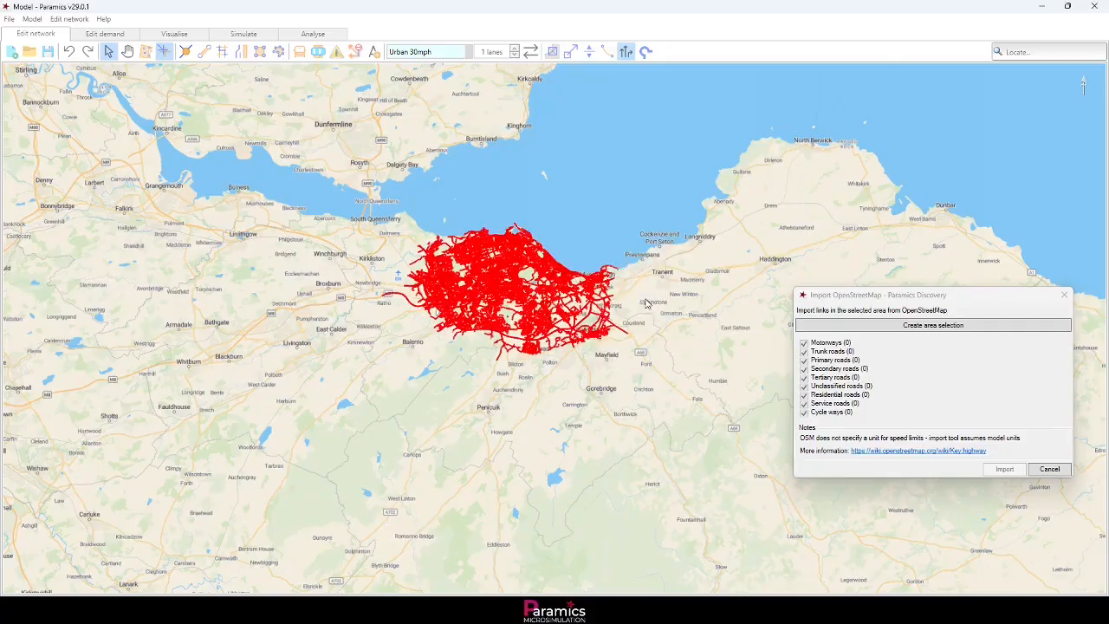
- Exclude cycle ways and service, residential, unclassified, tertiary and secondary roads, and import the remaining motorways, trunk and primary roads
{"action": "scroll", "coordinate": [510, 300], "scroll_direction": "up", "scroll_amount": 4}
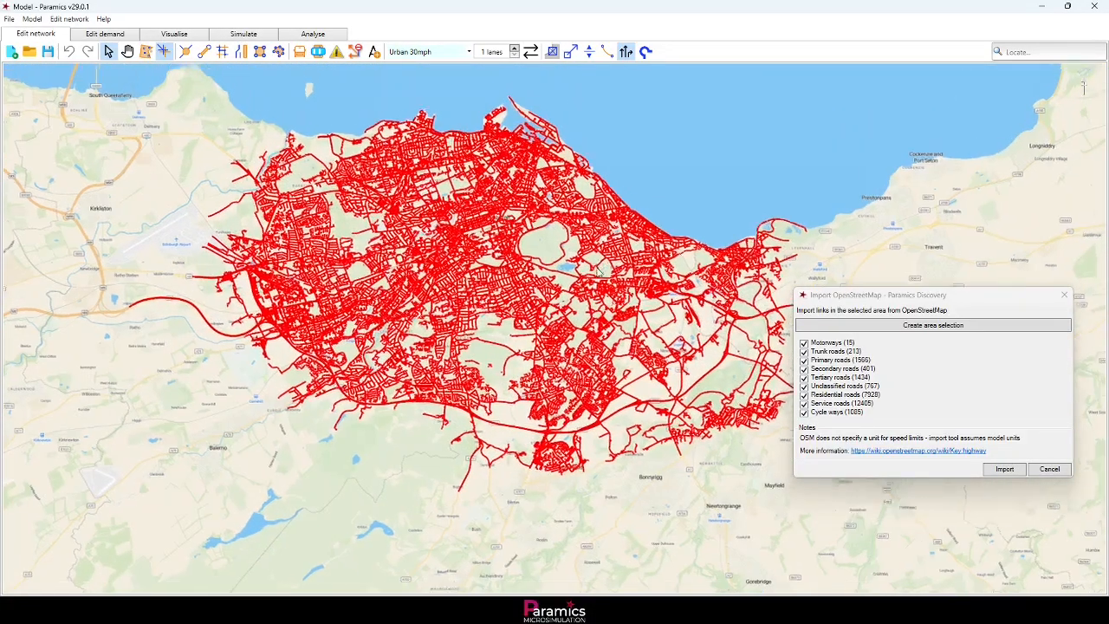
{"action": "scroll", "coordinate": [594, 277], "scroll_direction": "up", "scroll_amount": 2}
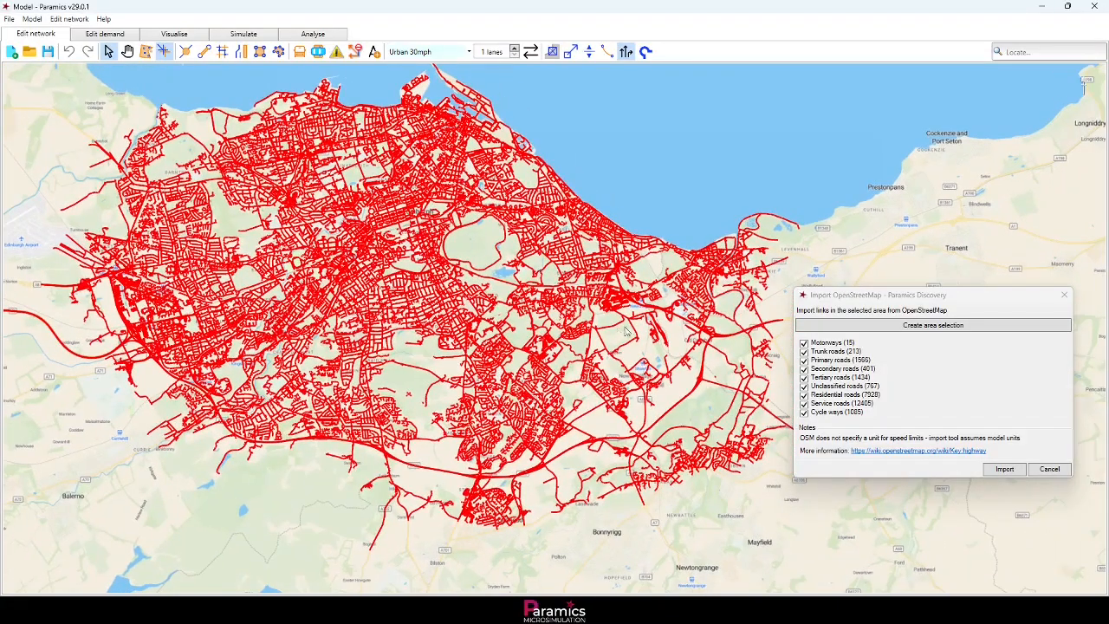
{"action": "left_click", "coordinate": [803, 412]}
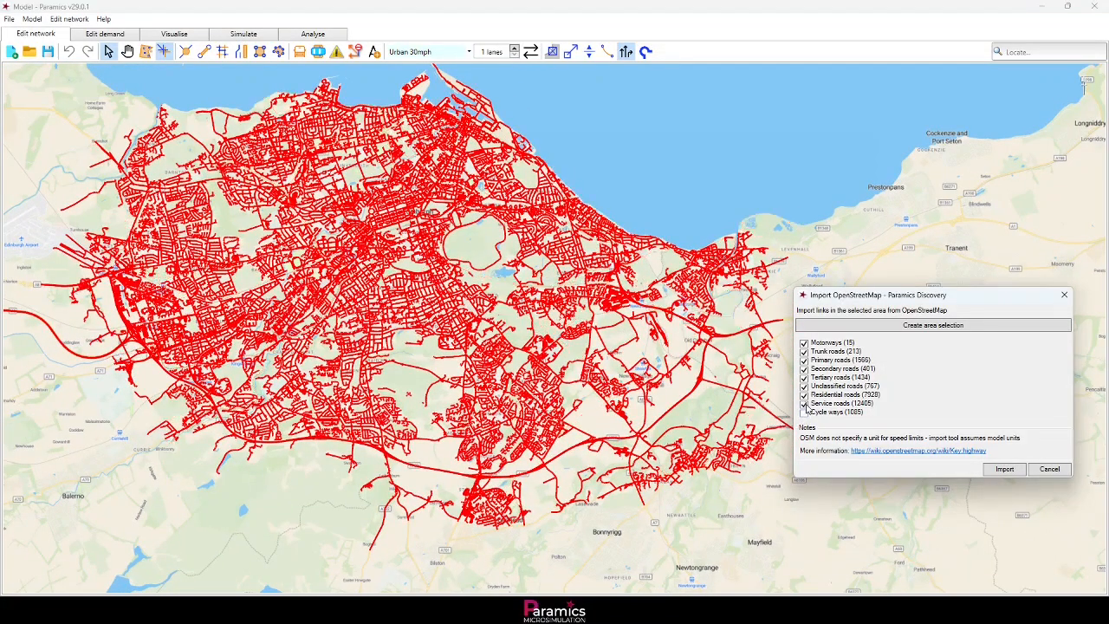
{"action": "left_click", "coordinate": [803, 403]}
{"action": "left_click", "coordinate": [804, 394]}
{"action": "left_click", "coordinate": [803, 386]}
{"action": "left_click", "coordinate": [804, 377]}
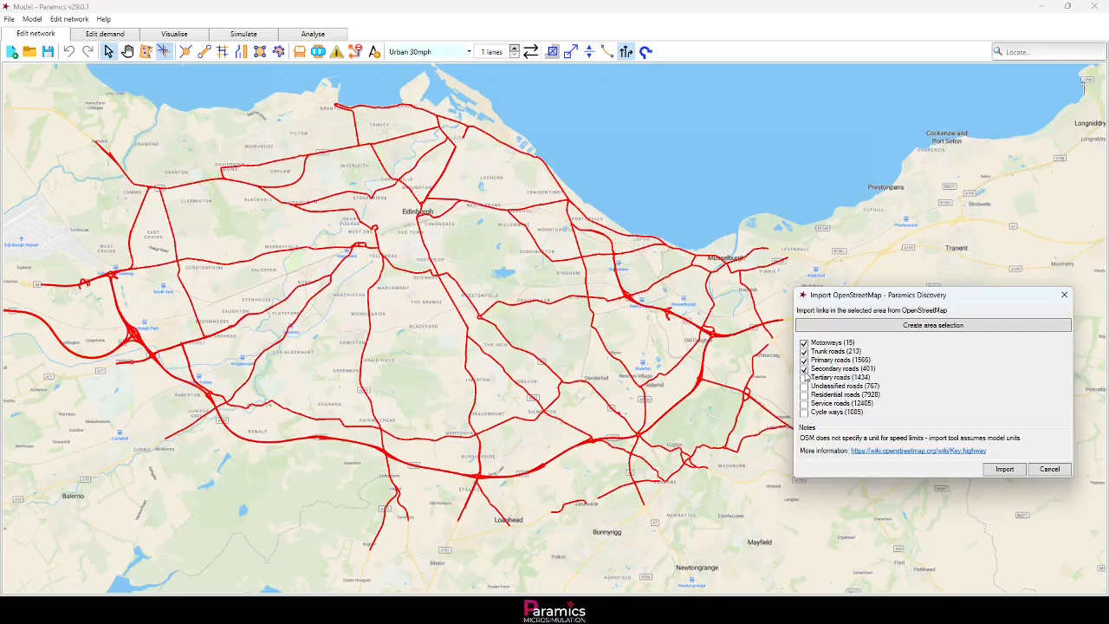
{"action": "left_click", "coordinate": [803, 368]}
{"action": "left_click", "coordinate": [1002, 470]}
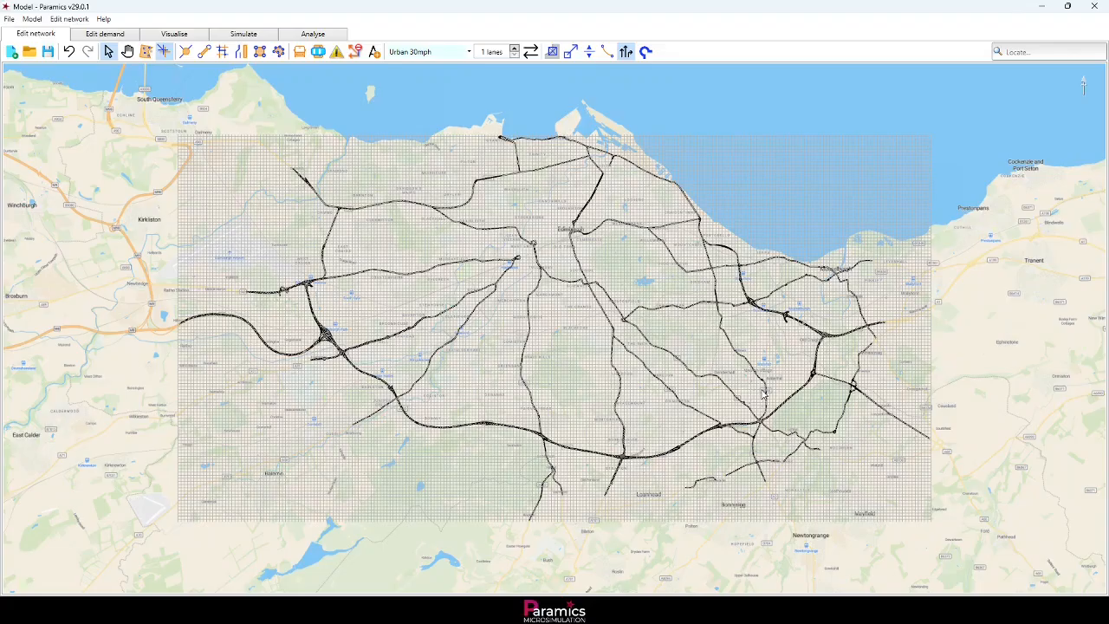
{"action": "left_click_drag", "start_coordinate": [827, 230], "coordinate": [807, 239]}
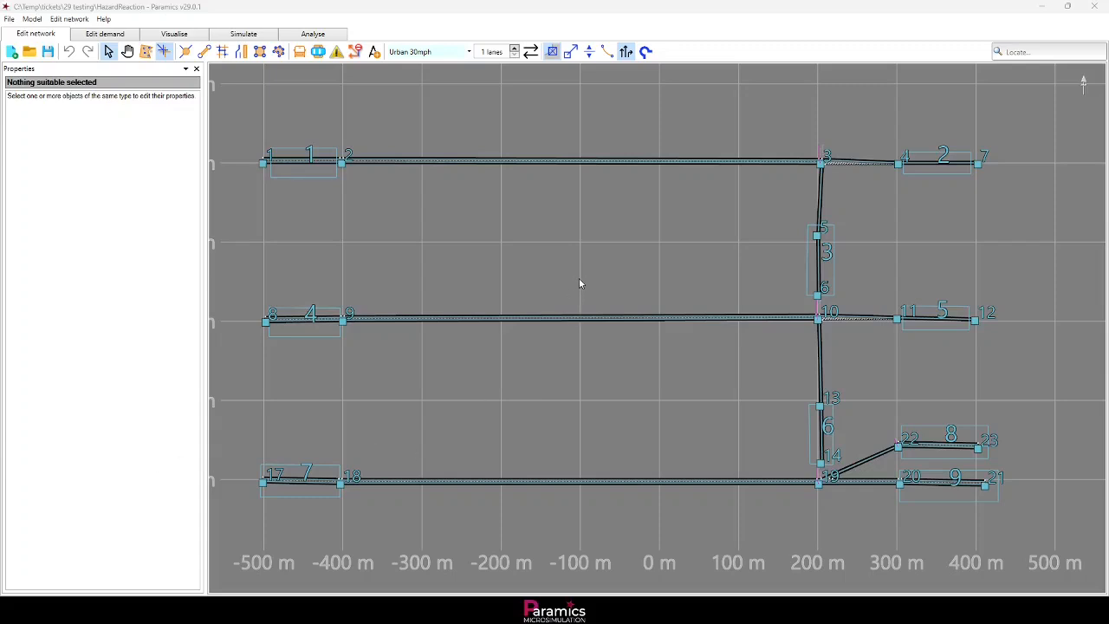
- Inspect the signpost distances of nodes 3, 10 and 19 in the HazardReaction model
{"action": "left_click_drag", "start_coordinate": [613, 272], "coordinate": [622, 273]}
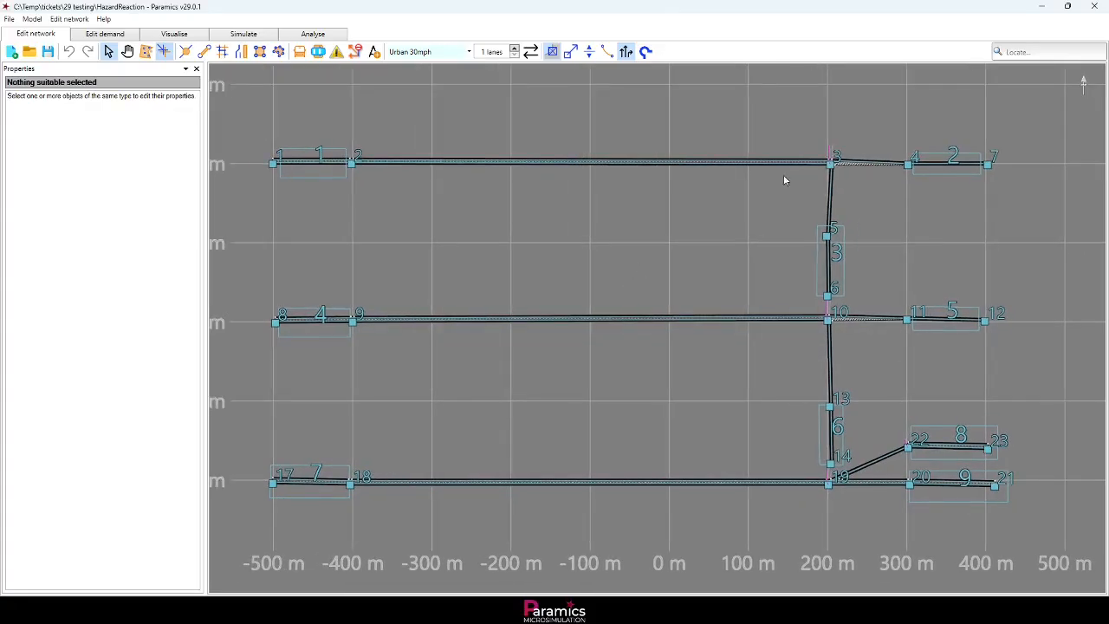
{"action": "left_click", "coordinate": [830, 163]}
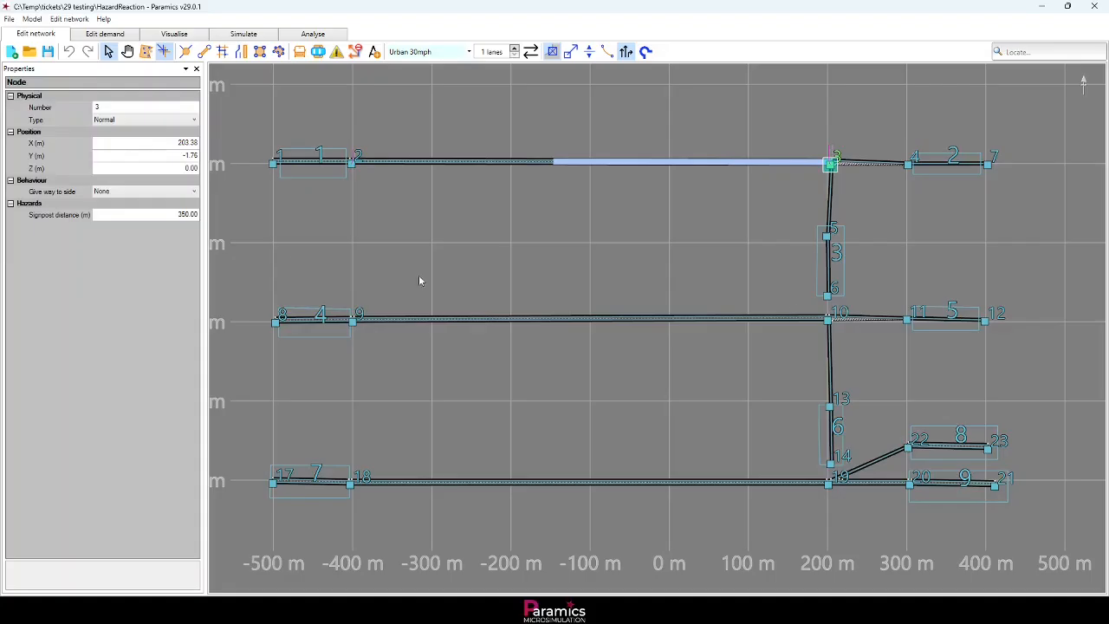
{"action": "left_click", "coordinate": [828, 321]}
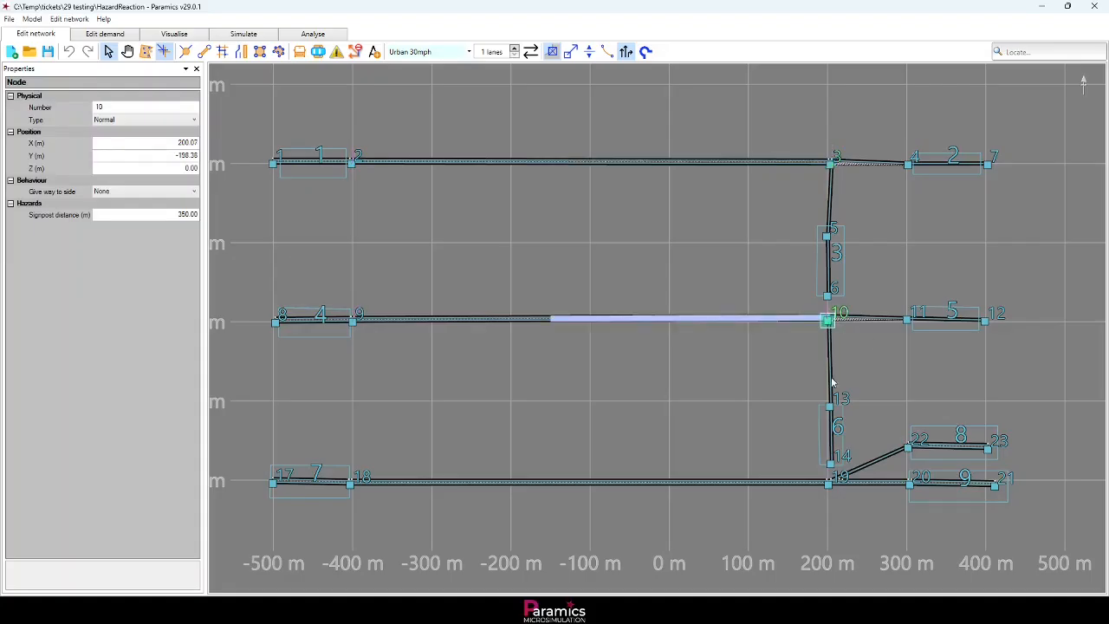
{"action": "left_click", "coordinate": [827, 485]}
- Check the vehicle event flags in the visualisation, including Reacting to hazard, and run the simulation
{"action": "left_click", "coordinate": [174, 33]}
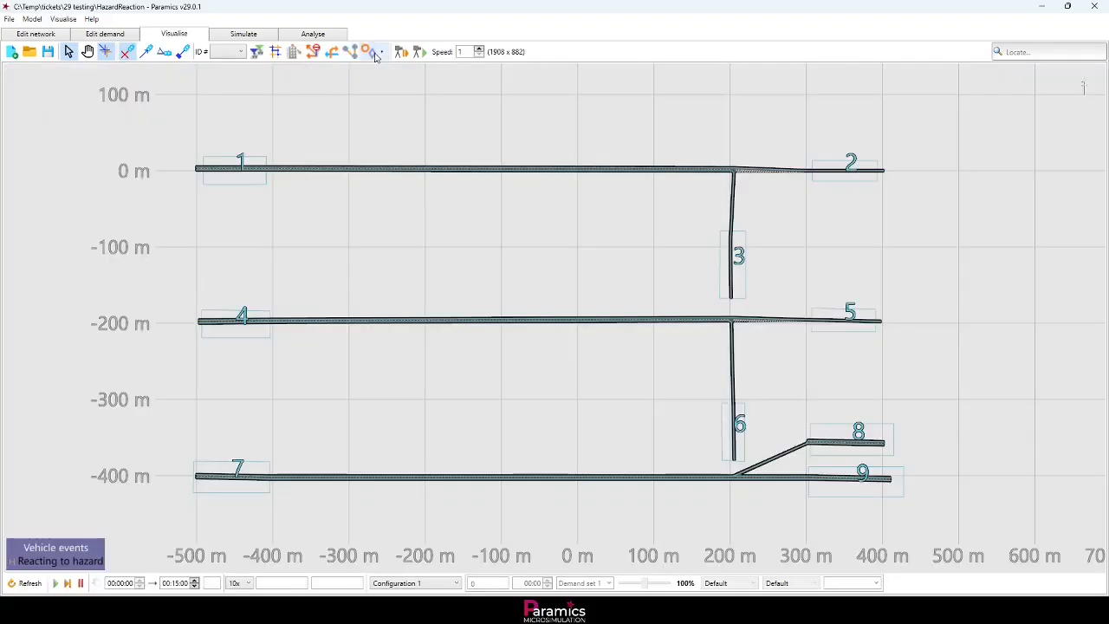
{"action": "left_click", "coordinate": [375, 51]}
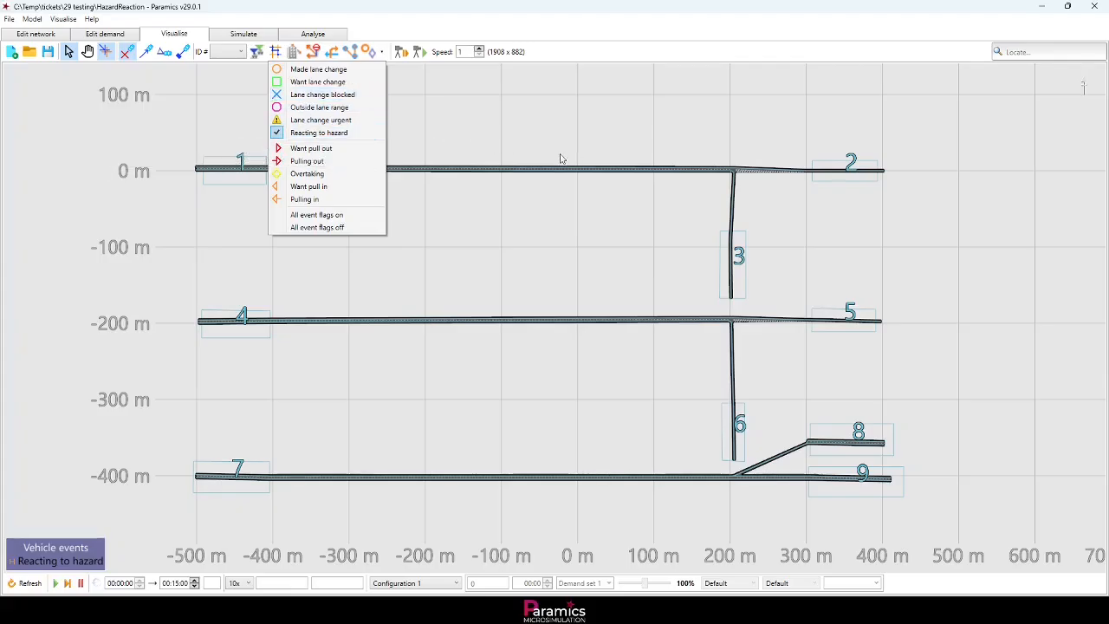
{"action": "left_click", "coordinate": [610, 141]}
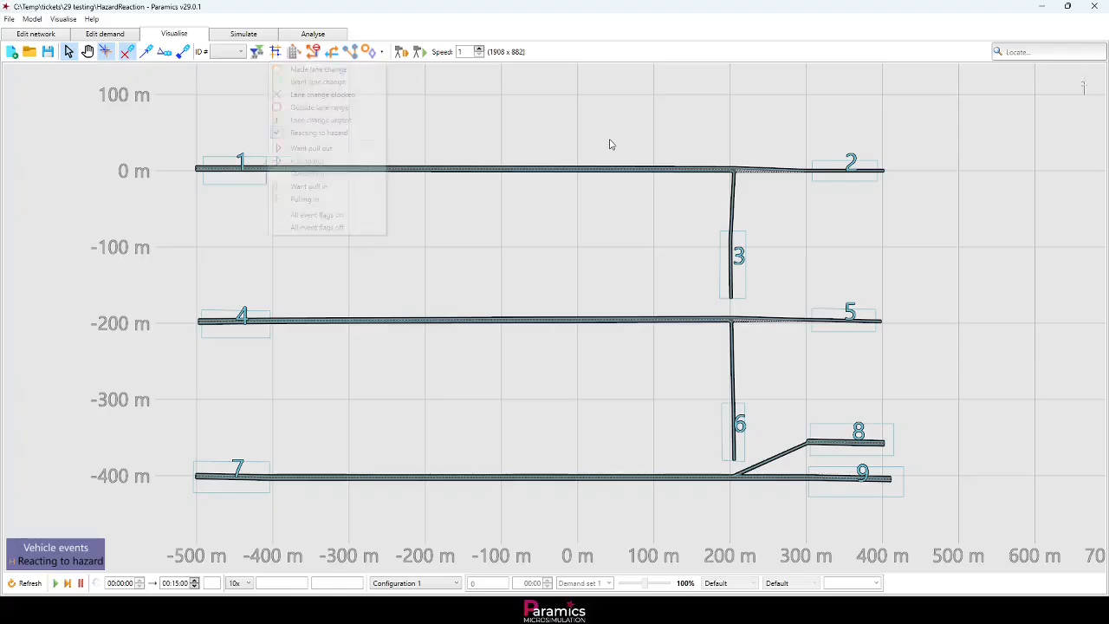
{"action": "left_click_drag", "start_coordinate": [620, 247], "coordinate": [615, 237]}
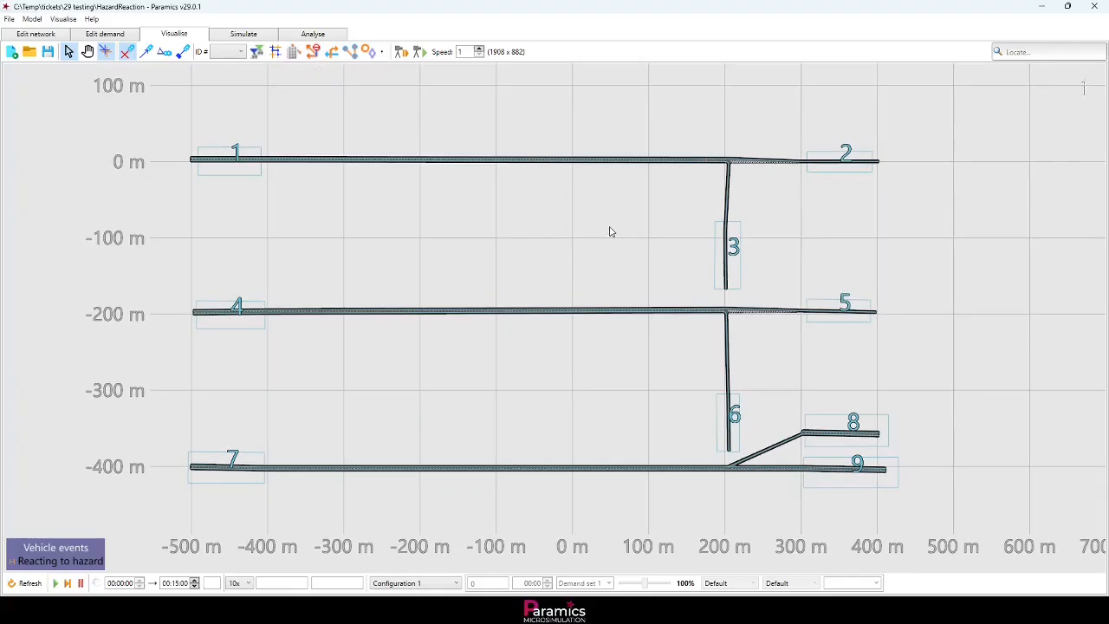
{"action": "scroll", "coordinate": [609, 230], "scroll_direction": "up", "scroll_amount": 2}
{"action": "key", "text": "space"}
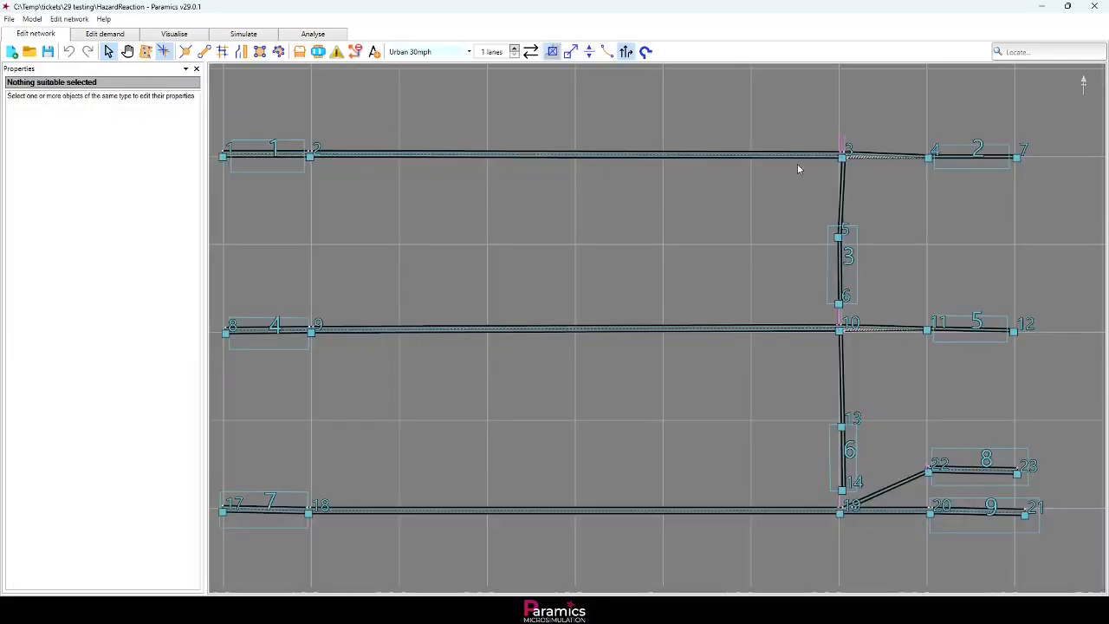
- Add reaction distances to the link from node 2 to node 3 and select the marker nearest node 2
{"action": "right_click", "coordinate": [806, 154]}
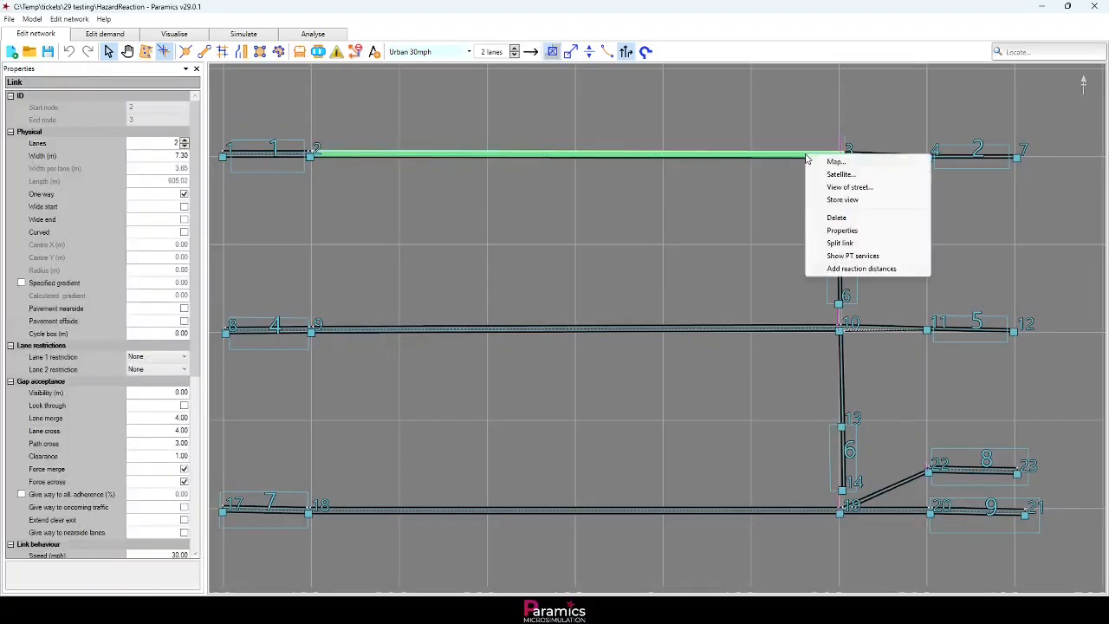
{"action": "left_click", "coordinate": [898, 269]}
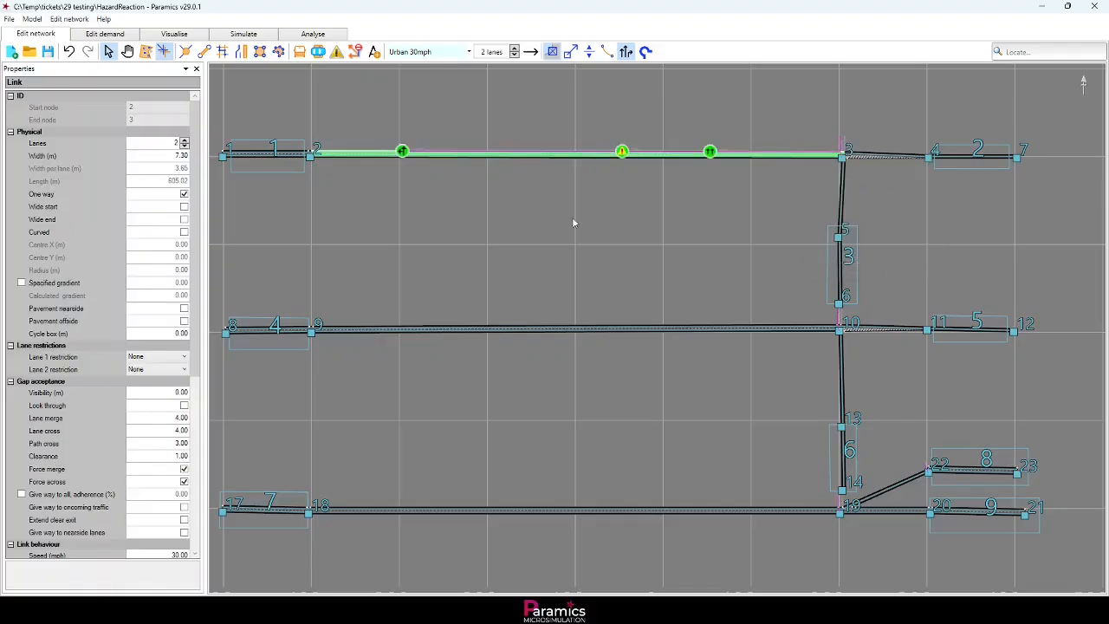
{"action": "left_click_drag", "start_coordinate": [500, 199], "coordinate": [523, 247]}
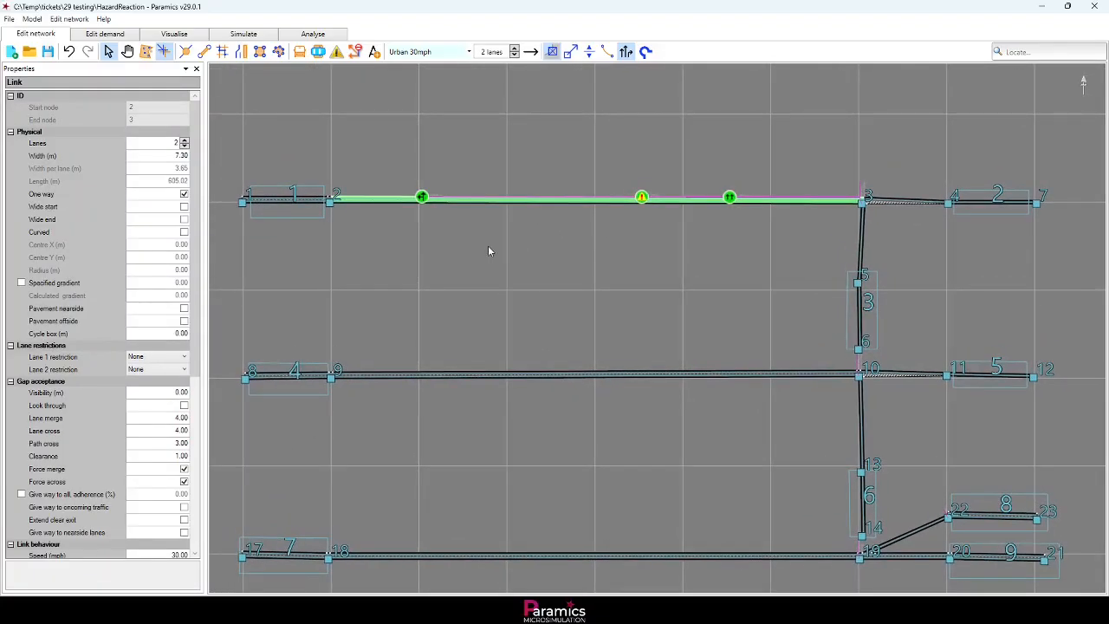
{"action": "scroll", "coordinate": [489, 247], "scroll_direction": "up", "scroll_amount": 2}
{"action": "left_click", "coordinate": [330, 215]}
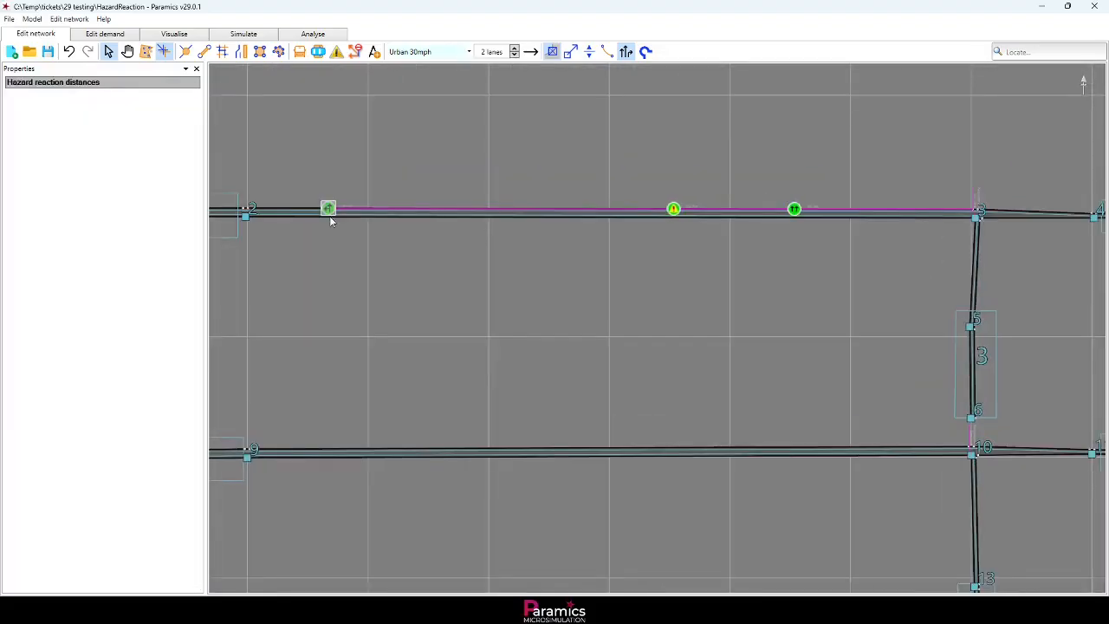
{"action": "left_click", "coordinate": [330, 211]}
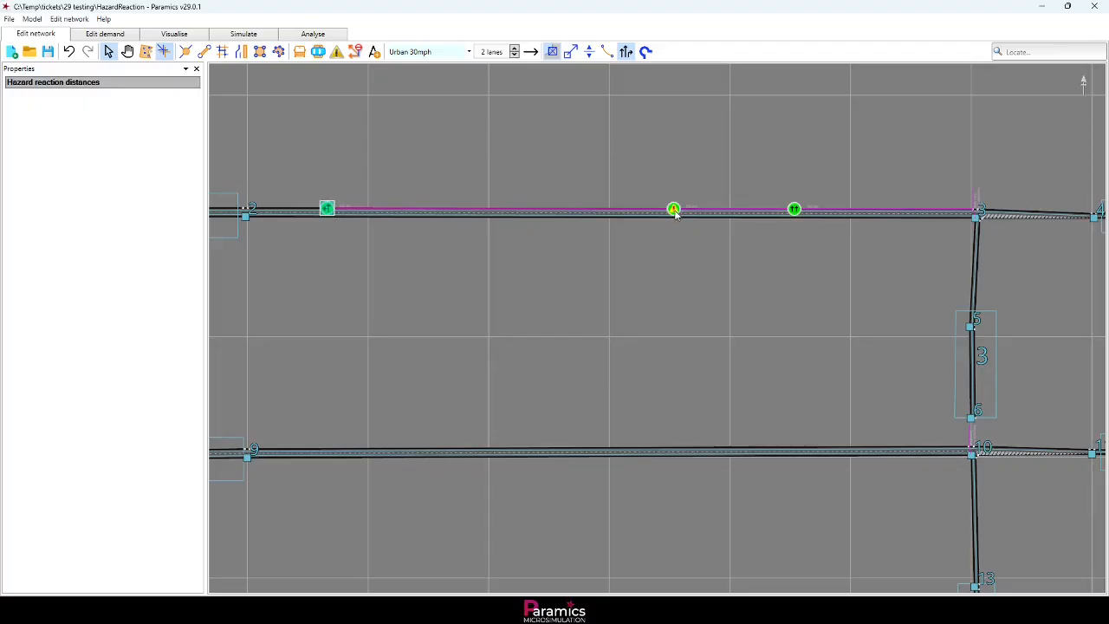
- Move the warning marker on the link from node 2 to node 3 further upstream and adjust the marker nearest node 3
{"action": "left_click_drag", "start_coordinate": [674, 209], "coordinate": [616, 212]}
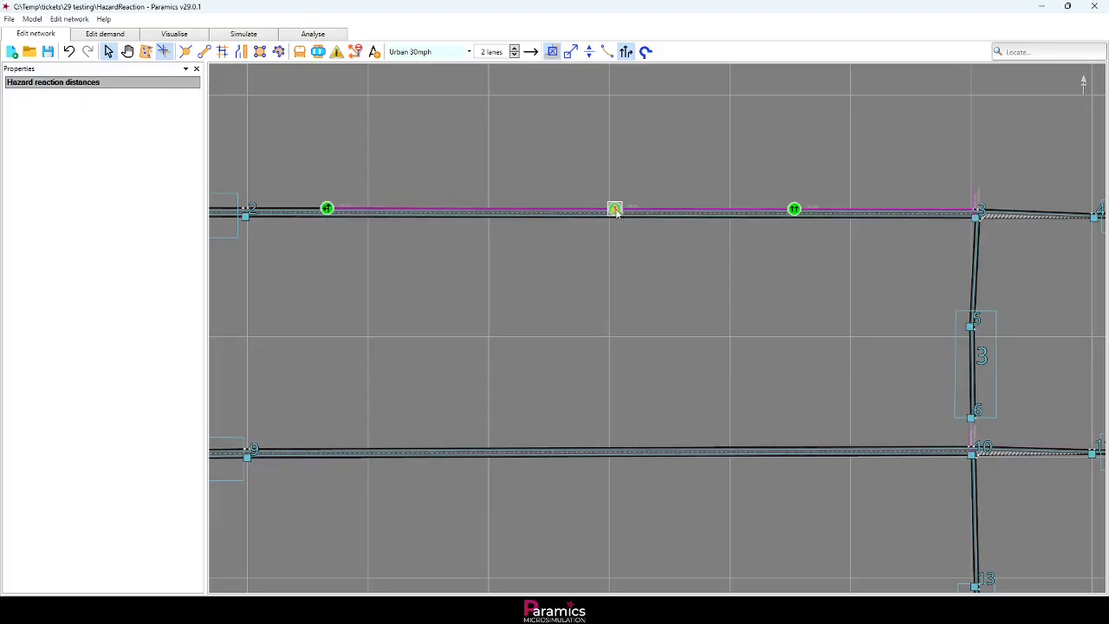
{"action": "left_click_drag", "start_coordinate": [616, 211], "coordinate": [551, 213]}
{"action": "left_click", "coordinate": [554, 230]}
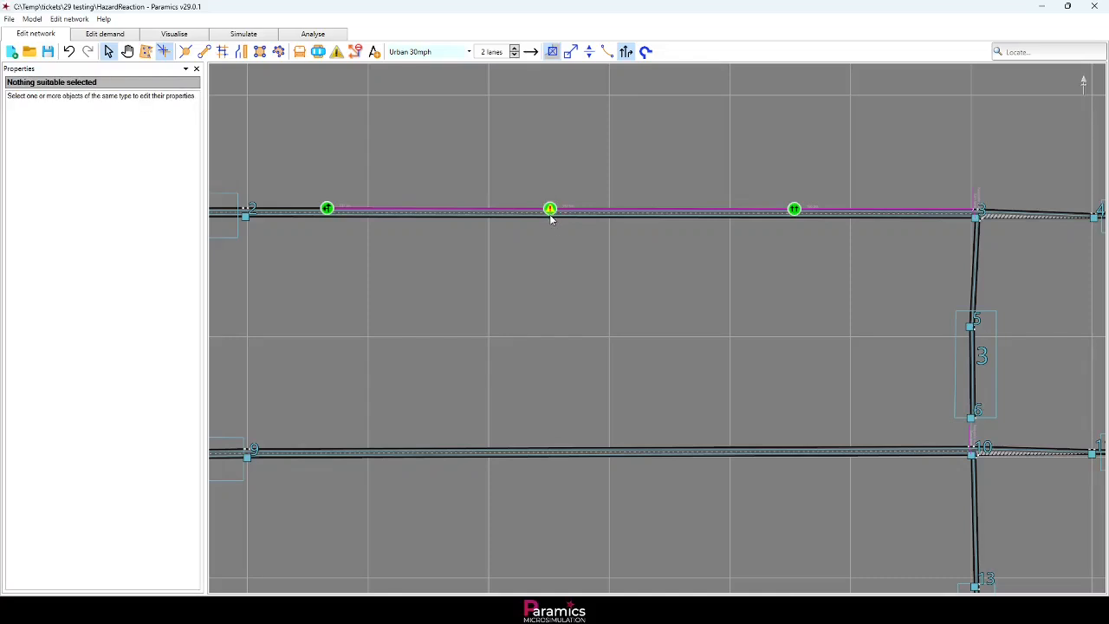
{"action": "left_click", "coordinate": [795, 211]}
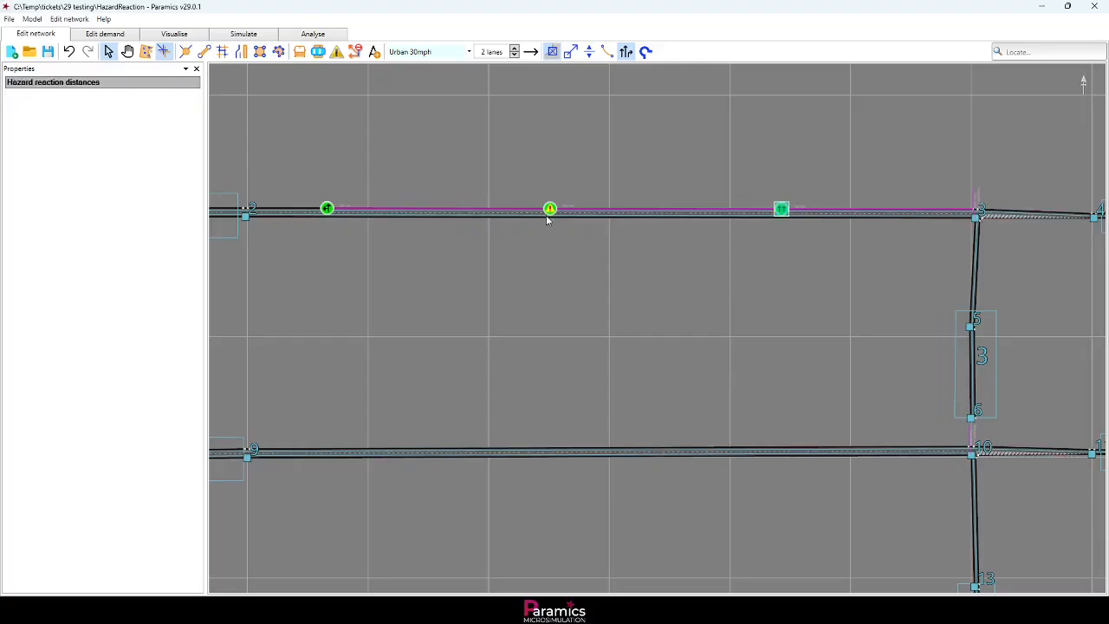
{"action": "double_click", "coordinate": [783, 213]}
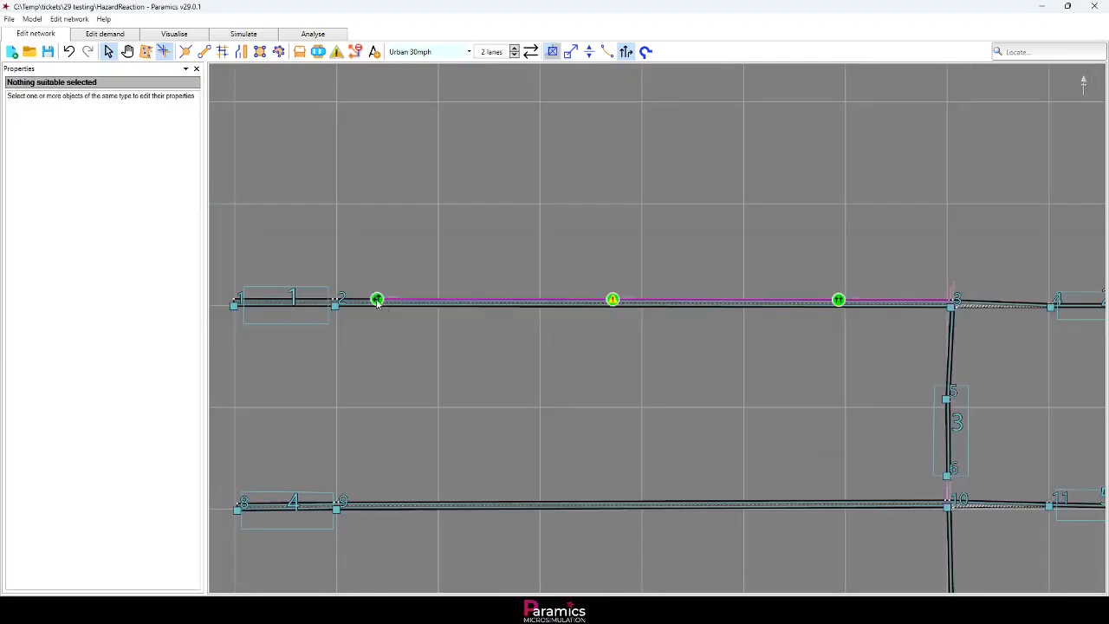
- Shift the marker nearest node 2 slightly downstream, place the warning marker just before the one nearest node 3, and show the visualisation
{"action": "left_click", "coordinate": [386, 300]}
{"action": "left_click_drag", "start_coordinate": [386, 302], "coordinate": [399, 304]}
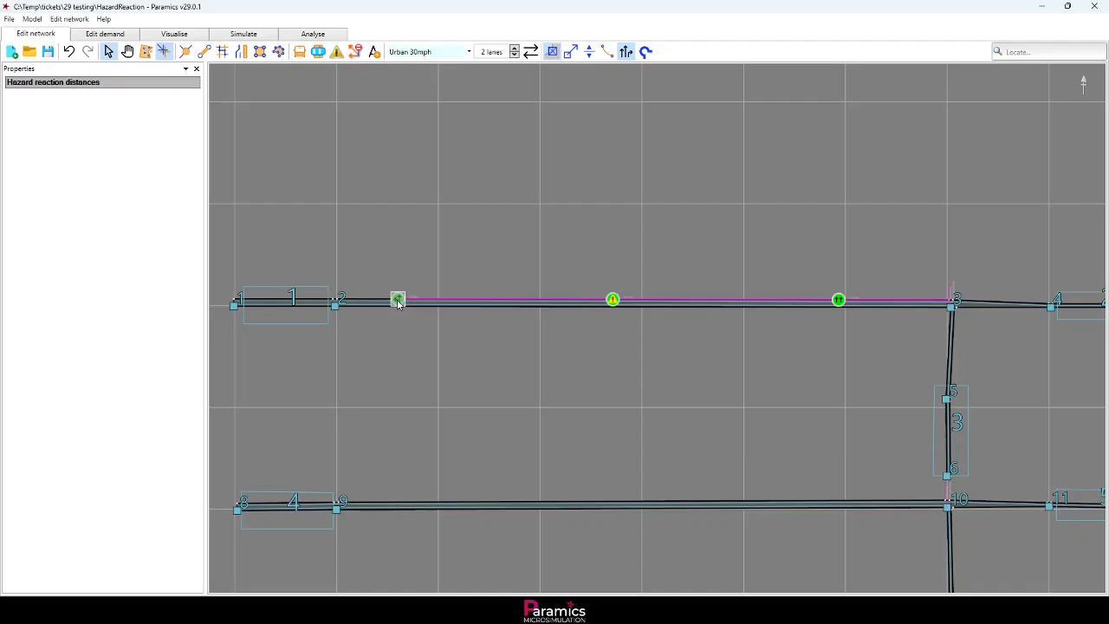
{"action": "left_click_drag", "start_coordinate": [614, 302], "coordinate": [826, 305]}
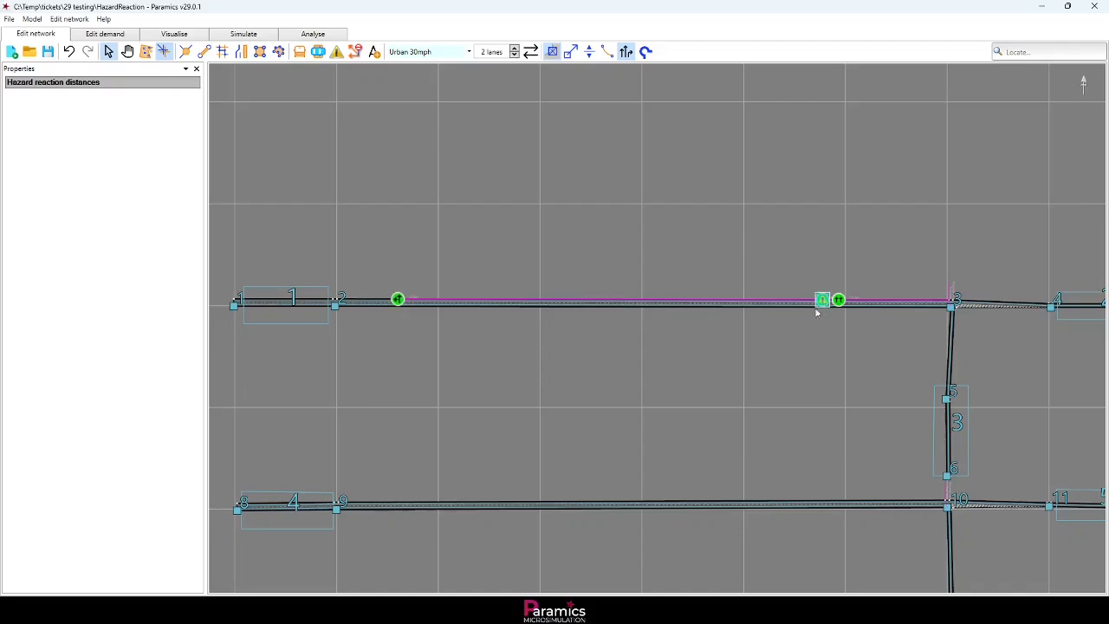
{"action": "left_click", "coordinate": [174, 34]}
- Group all three reaction distance markers near node 2 and watch the simulated hazard reactions in the visualisation
{"action": "left_click_drag", "start_coordinate": [397, 300], "coordinate": [379, 300]}
{"action": "left_click_drag", "start_coordinate": [815, 308], "coordinate": [391, 309]}
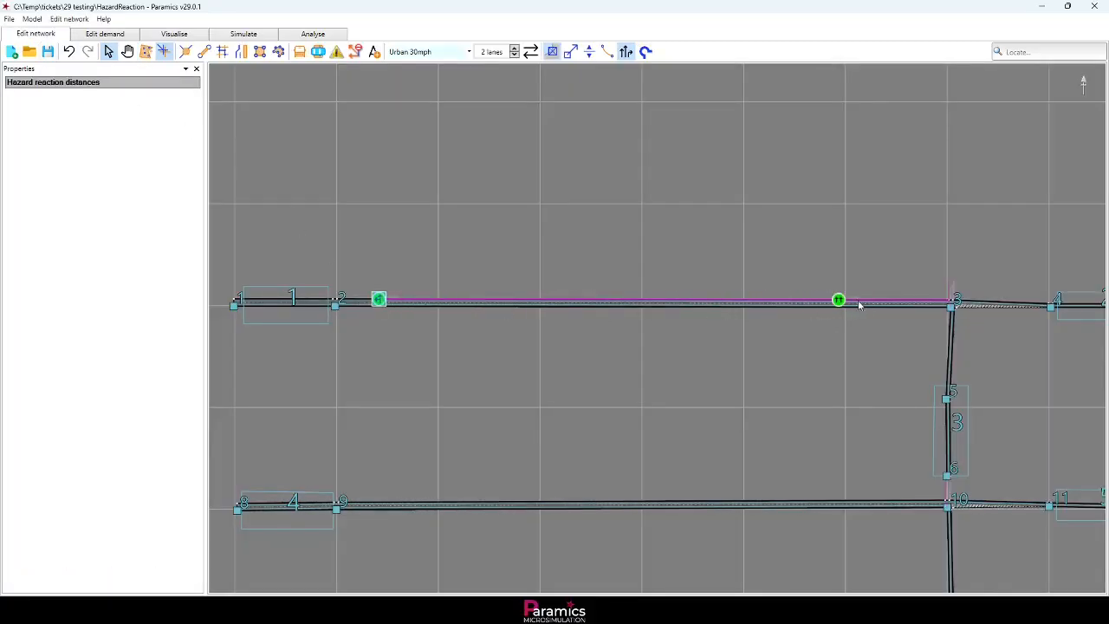
{"action": "left_click_drag", "start_coordinate": [839, 300], "coordinate": [382, 300]}
{"action": "left_click", "coordinate": [193, 39]}
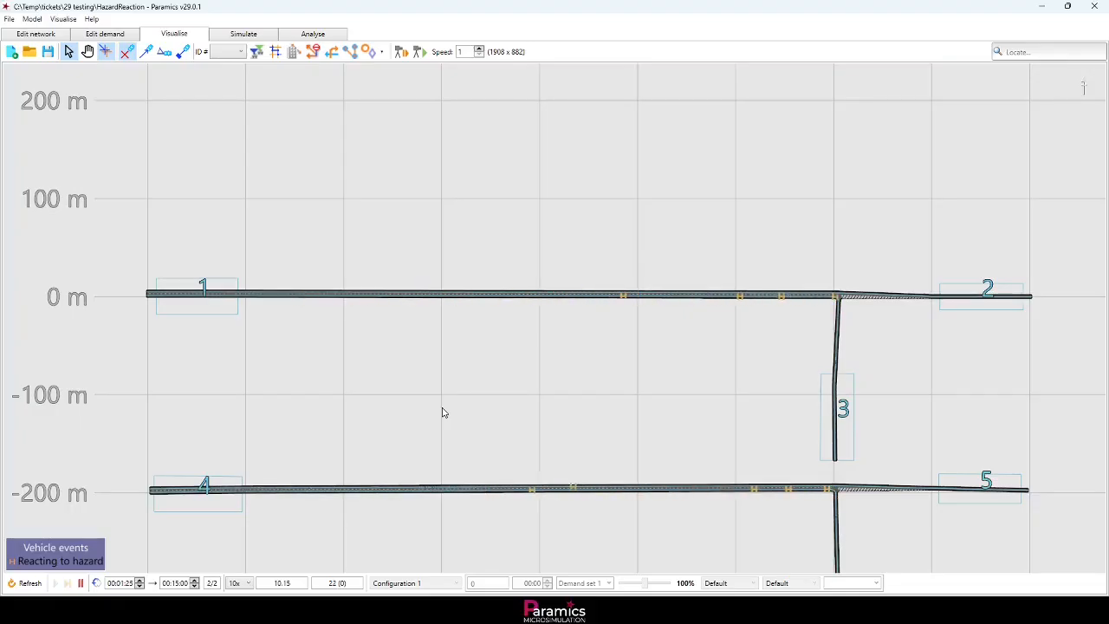
{"action": "key", "text": "space"}
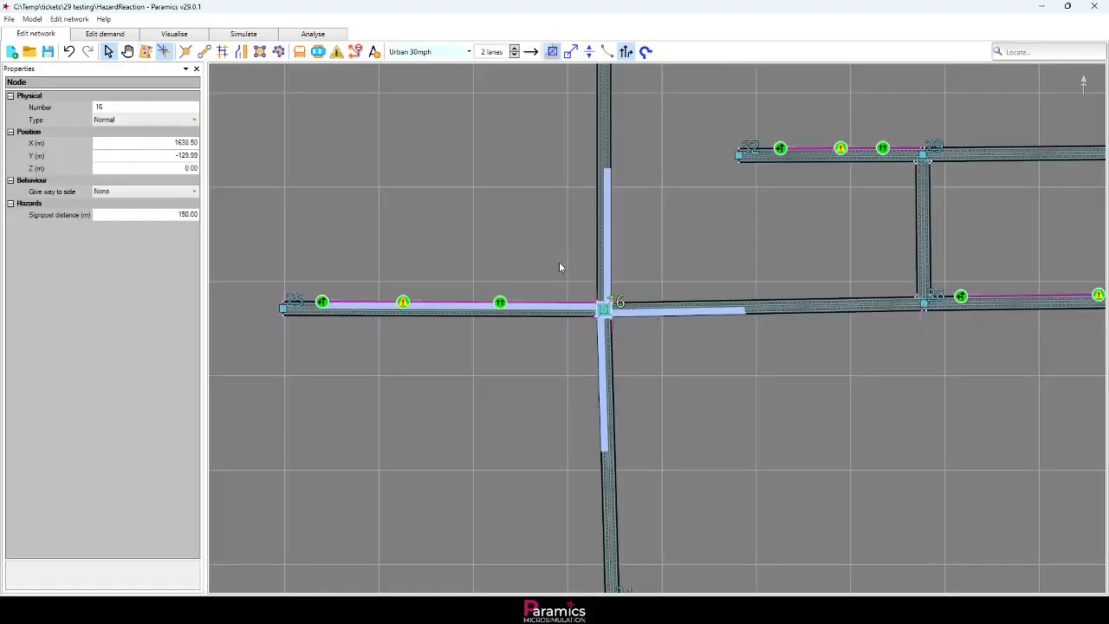
- Examine node 16's signpost distance extents and the three reaction markers on the link from node 25 to node 16
{"action": "scroll", "coordinate": [559, 267], "scroll_direction": "up", "scroll_amount": 1}
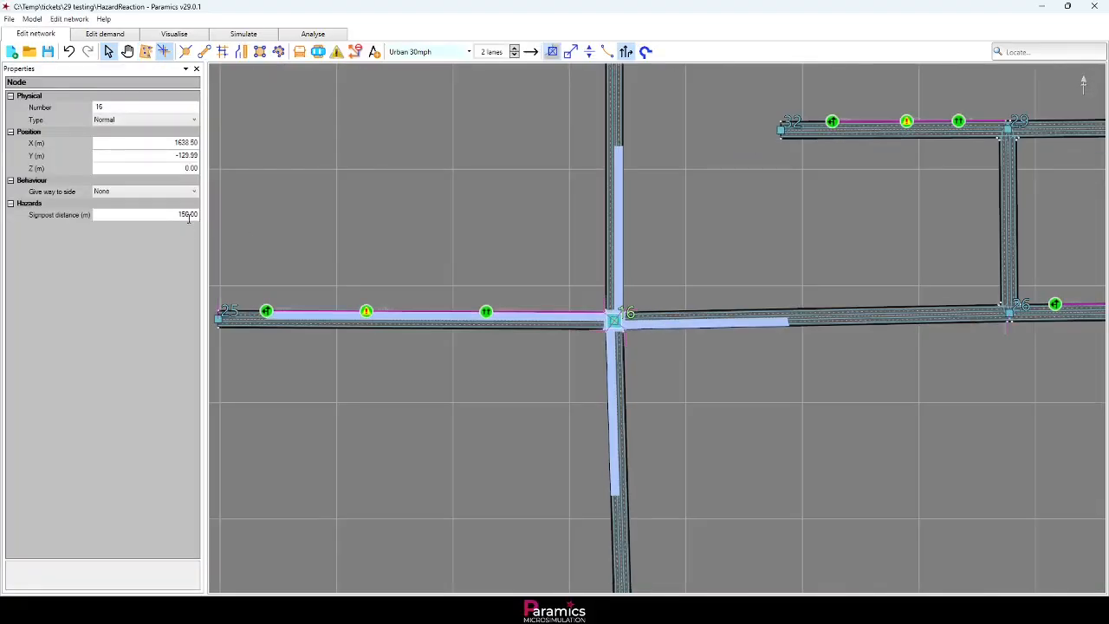
{"action": "left_click_drag", "start_coordinate": [531, 263], "coordinate": [552, 281]}
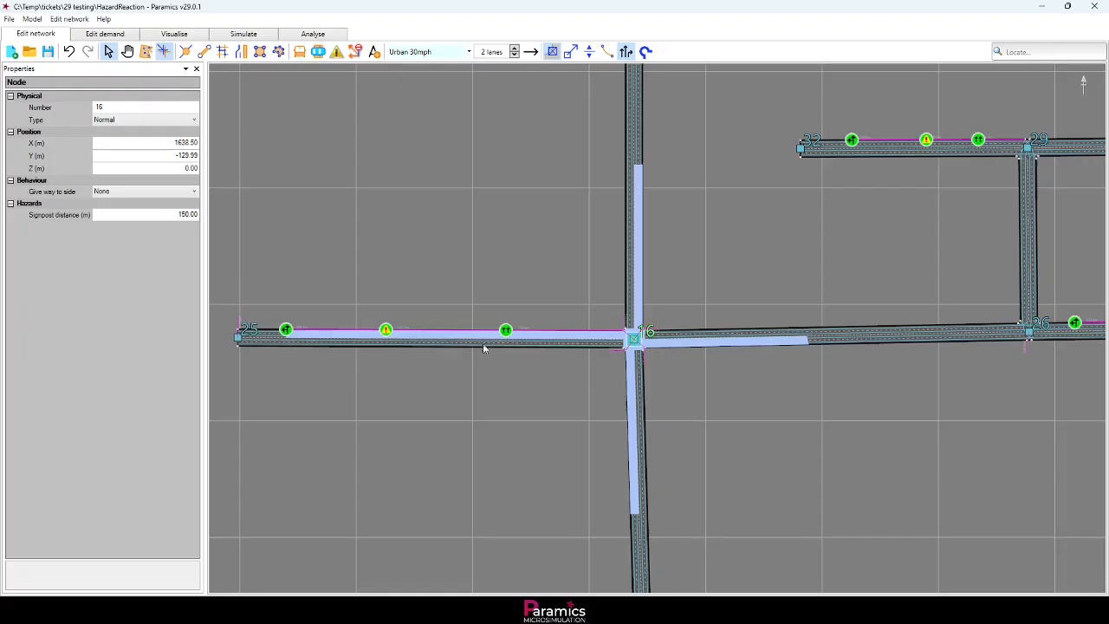
{"action": "mouse_move", "coordinate": [507, 421]}
{"action": "left_mouse_down"}
{"action": "mouse_move", "coordinate": [527, 403]}
{"action": "mouse_move", "coordinate": [515, 403]}
{"action": "left_mouse_up"}
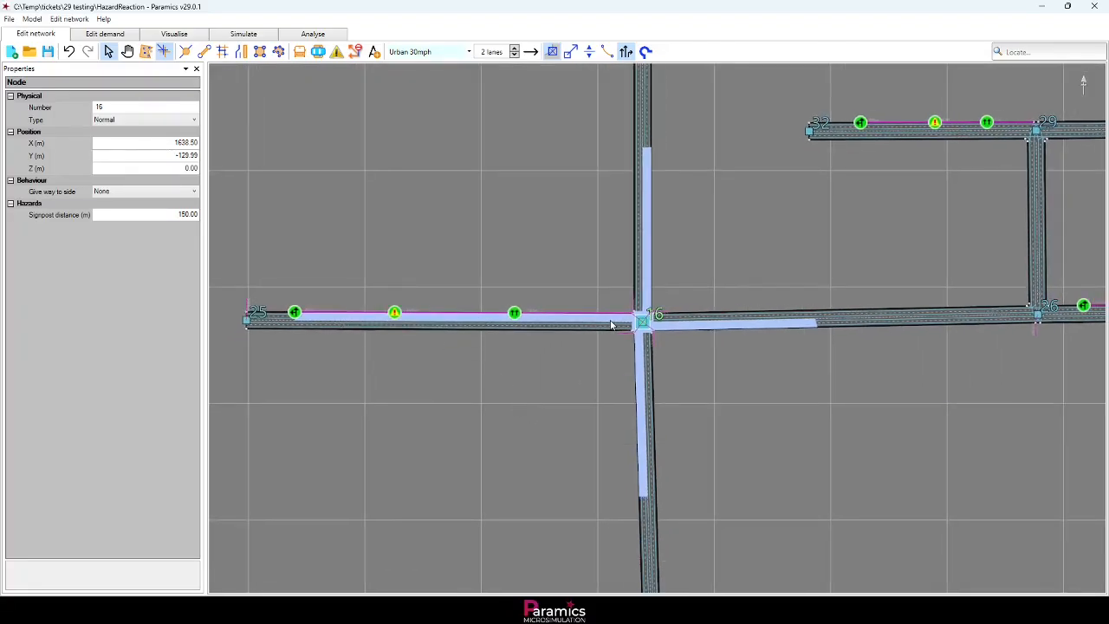
{"action": "left_click_drag", "start_coordinate": [588, 390], "coordinate": [529, 414]}
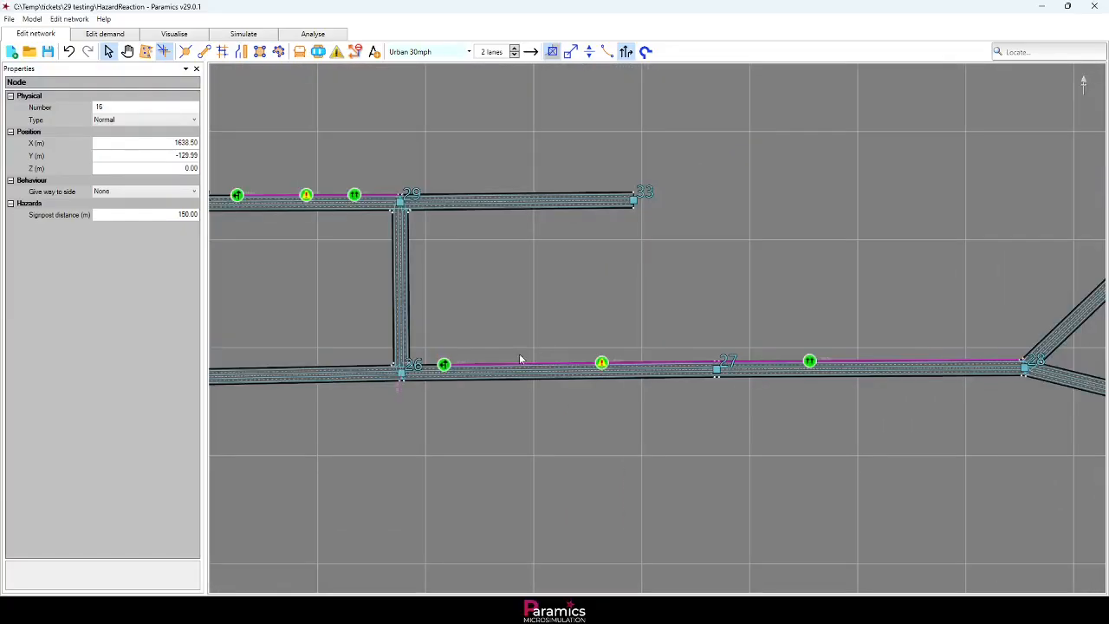
- Inspect the reaction markers spread across the links between nodes 26, 27 and 28, and select the link from node 27 to node 28
{"action": "left_click_drag", "start_coordinate": [452, 371], "coordinate": [534, 327]}
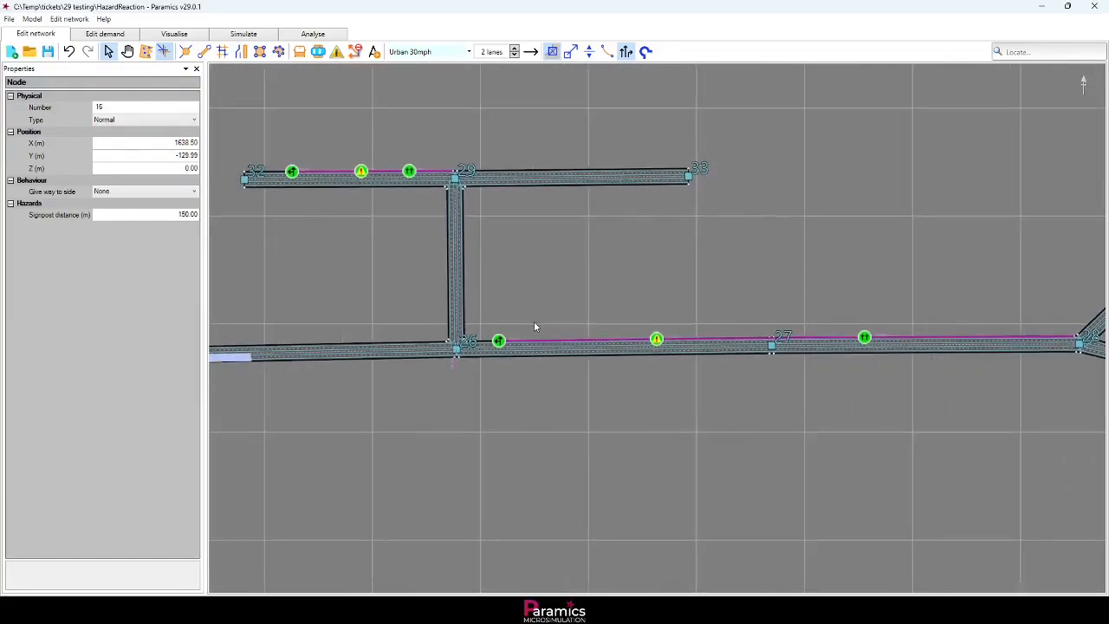
{"action": "scroll", "coordinate": [458, 367], "scroll_direction": "up", "scroll_amount": 6}
{"action": "scroll", "coordinate": [618, 388], "scroll_direction": "down", "scroll_amount": 4}
{"action": "left_click_drag", "start_coordinate": [778, 423], "coordinate": [469, 401]}
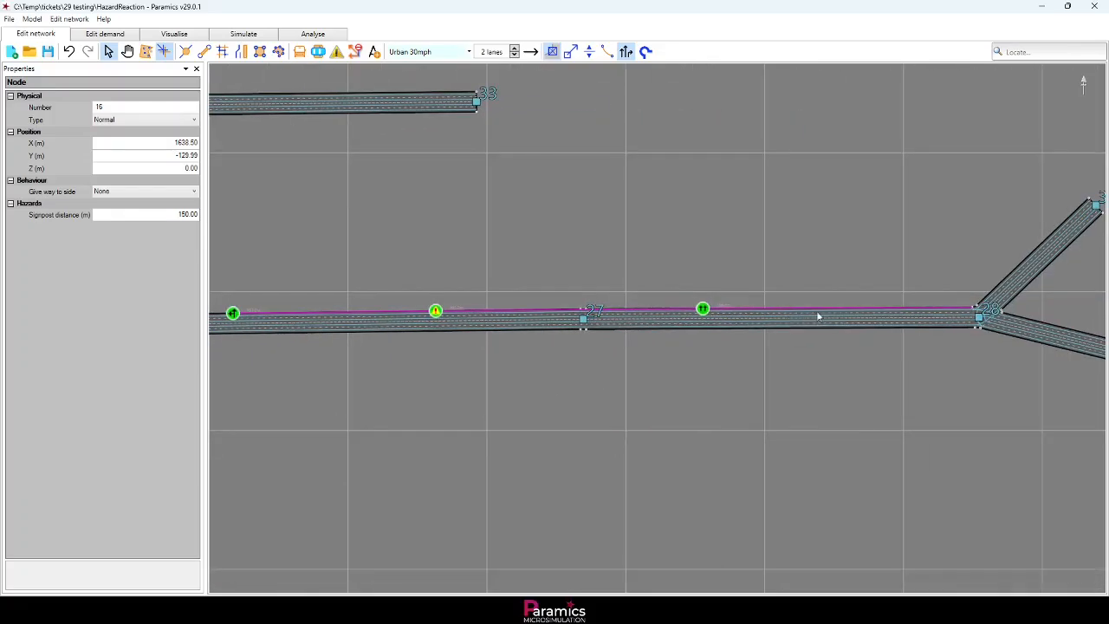
{"action": "left_click", "coordinate": [827, 320]}
{"action": "left_click_drag", "start_coordinate": [378, 390], "coordinate": [873, 359]}
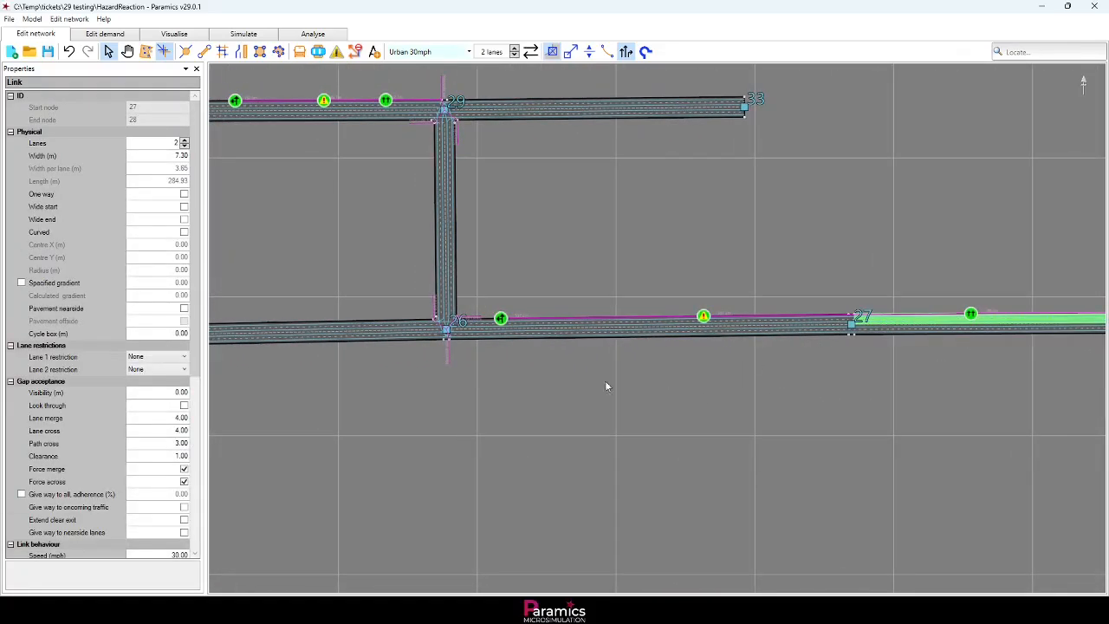
- Select the upstream reaction marker near node 26 and the link from node 16 to node 26, and clear the selection
{"action": "scroll", "coordinate": [444, 372], "scroll_direction": "up", "scroll_amount": 3}
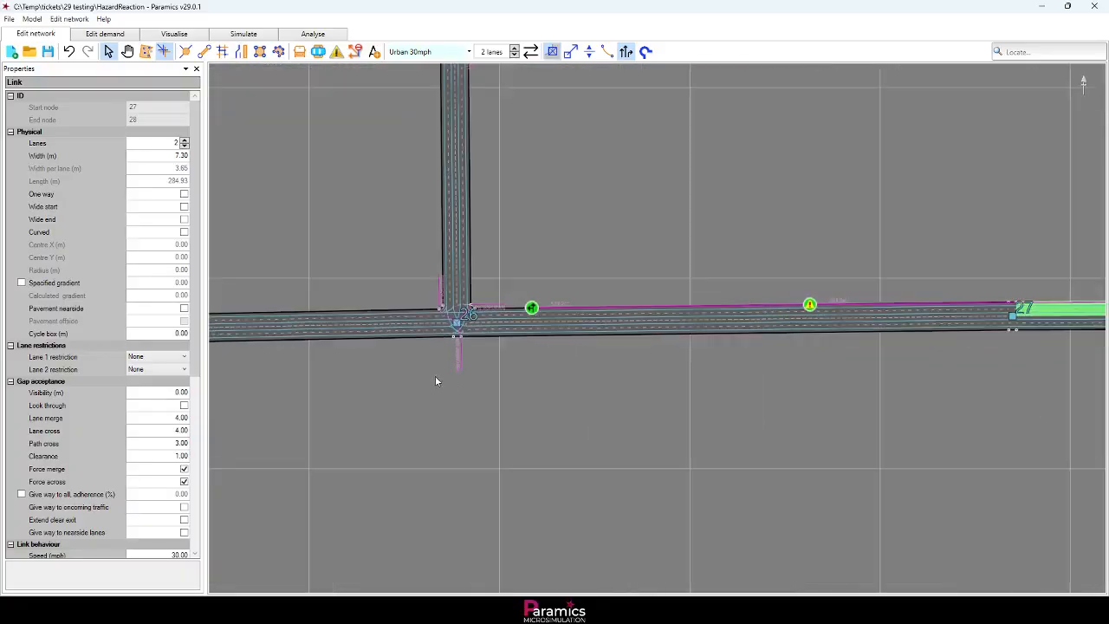
{"action": "scroll", "coordinate": [454, 328], "scroll_direction": "up", "scroll_amount": 3}
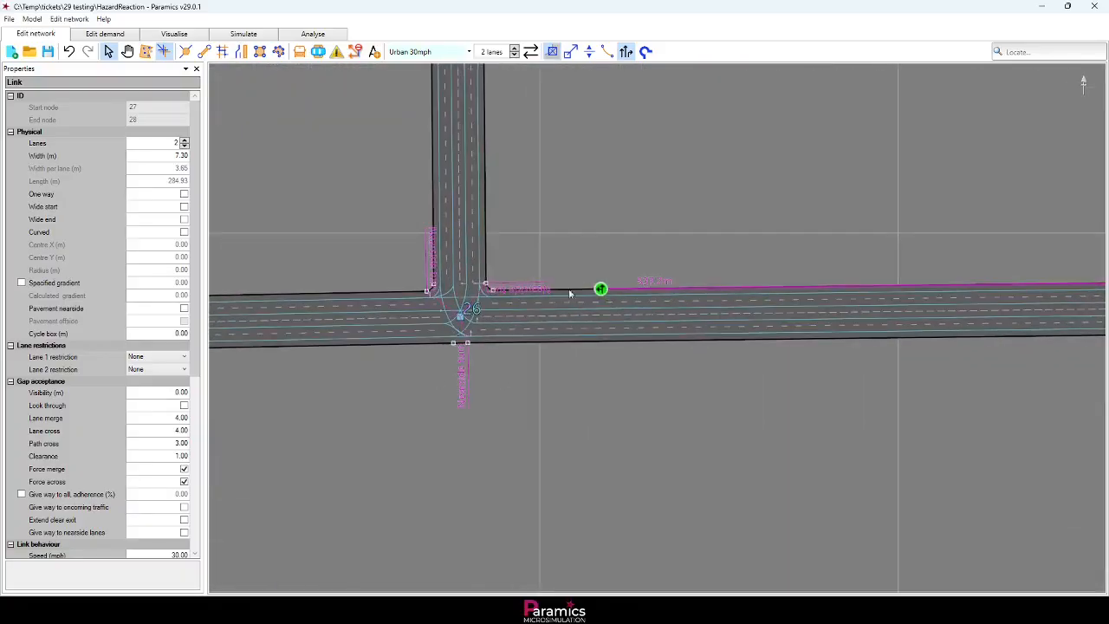
{"action": "mouse_move", "coordinate": [603, 294]}
{"action": "left_mouse_down"}
{"action": "mouse_move", "coordinate": [490, 290]}
{"action": "mouse_move", "coordinate": [639, 298]}
{"action": "mouse_move", "coordinate": [603, 293]}
{"action": "left_mouse_up"}
{"action": "scroll", "coordinate": [669, 256], "scroll_direction": "down", "scroll_amount": 5}
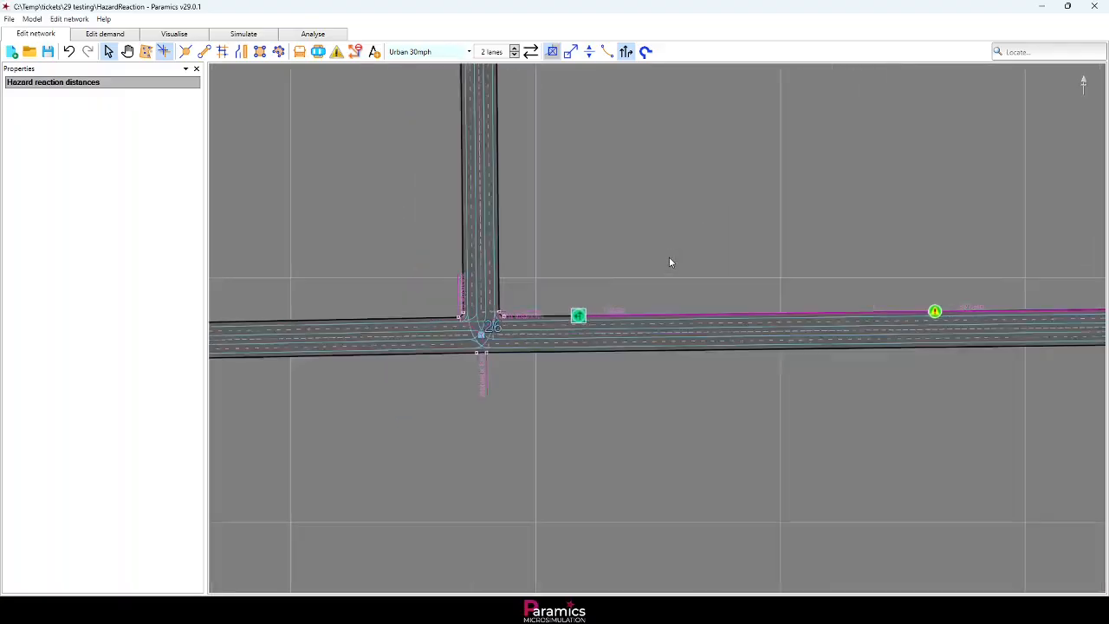
{"action": "mouse_move", "coordinate": [559, 339]}
{"action": "left_mouse_down"}
{"action": "mouse_move", "coordinate": [452, 344]}
{"action": "mouse_move", "coordinate": [549, 337]}
{"action": "left_mouse_up"}
{"action": "scroll", "coordinate": [723, 310], "scroll_direction": "down", "scroll_amount": 2}
{"action": "left_click_drag", "start_coordinate": [584, 287], "coordinate": [688, 284]}
{"action": "left_click", "coordinate": [536, 360]}
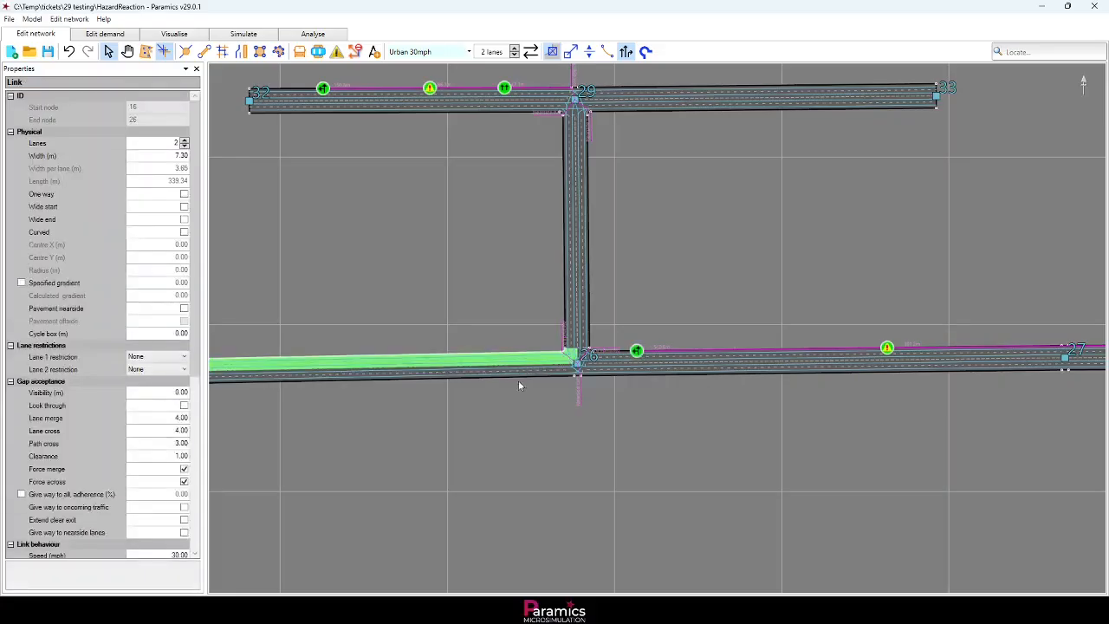
{"action": "left_click", "coordinate": [659, 422]}
- On the link from node 32 to node 29, shift the upstream marker slightly downstream and the urgent and downstream markers slightly upstream
{"action": "left_click_drag", "start_coordinate": [730, 251], "coordinate": [663, 322]}
{"action": "scroll", "coordinate": [662, 321], "scroll_direction": "up", "scroll_amount": 1}
{"action": "left_click_drag", "start_coordinate": [312, 177], "coordinate": [569, 340]}
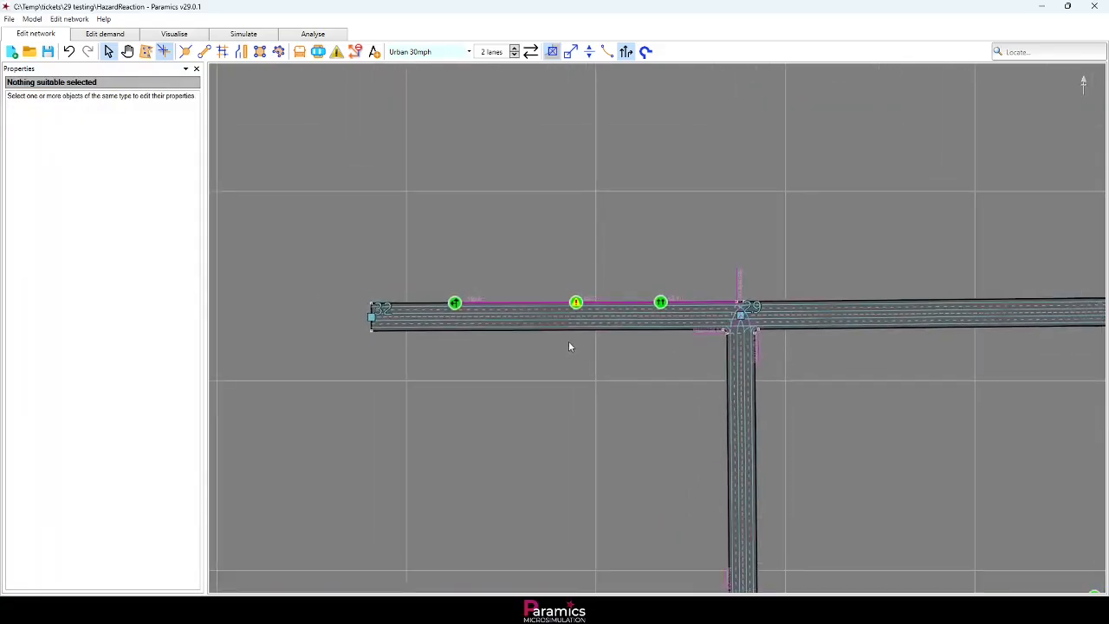
{"action": "scroll", "coordinate": [565, 339], "scroll_direction": "up", "scroll_amount": 2}
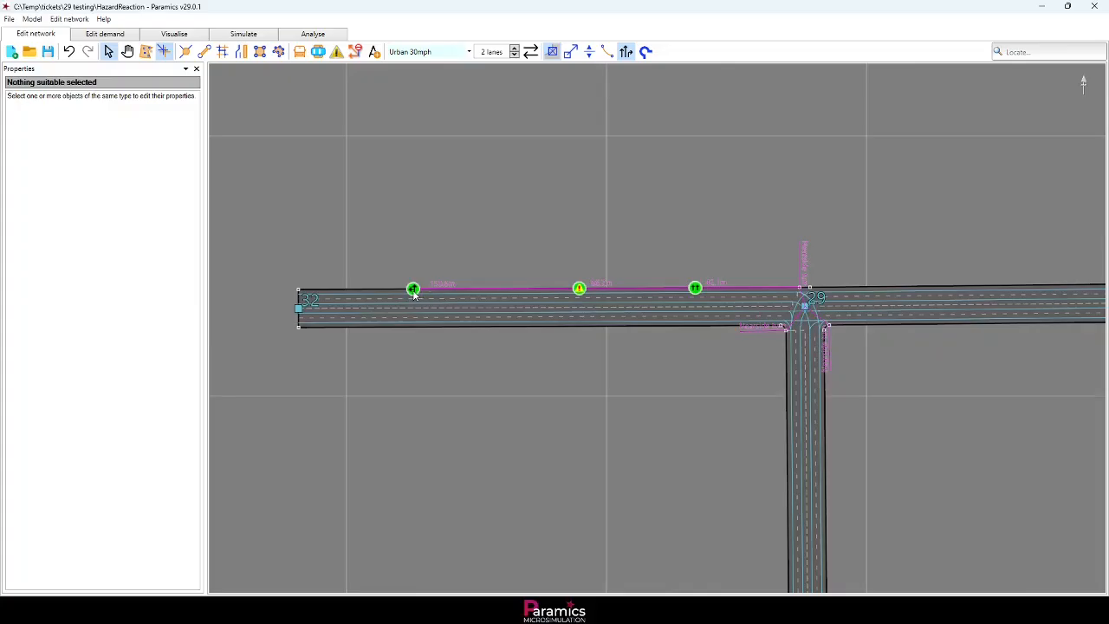
{"action": "left_click_drag", "start_coordinate": [414, 295], "coordinate": [422, 295]}
{"action": "left_click_drag", "start_coordinate": [581, 295], "coordinate": [561, 296]}
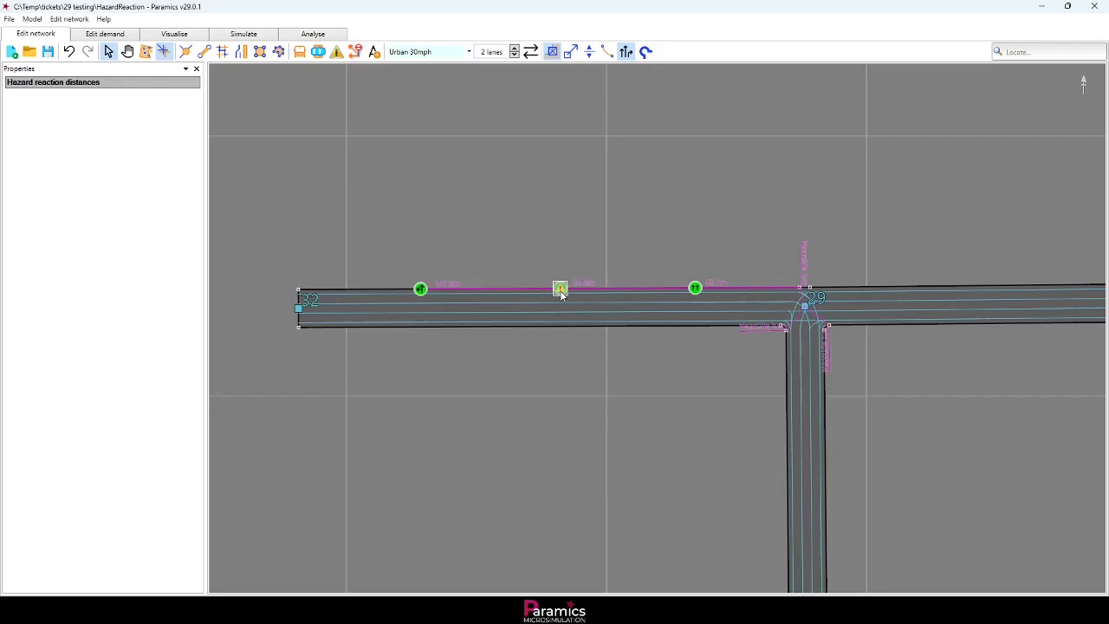
{"action": "left_click_drag", "start_coordinate": [697, 295], "coordinate": [684, 296]}
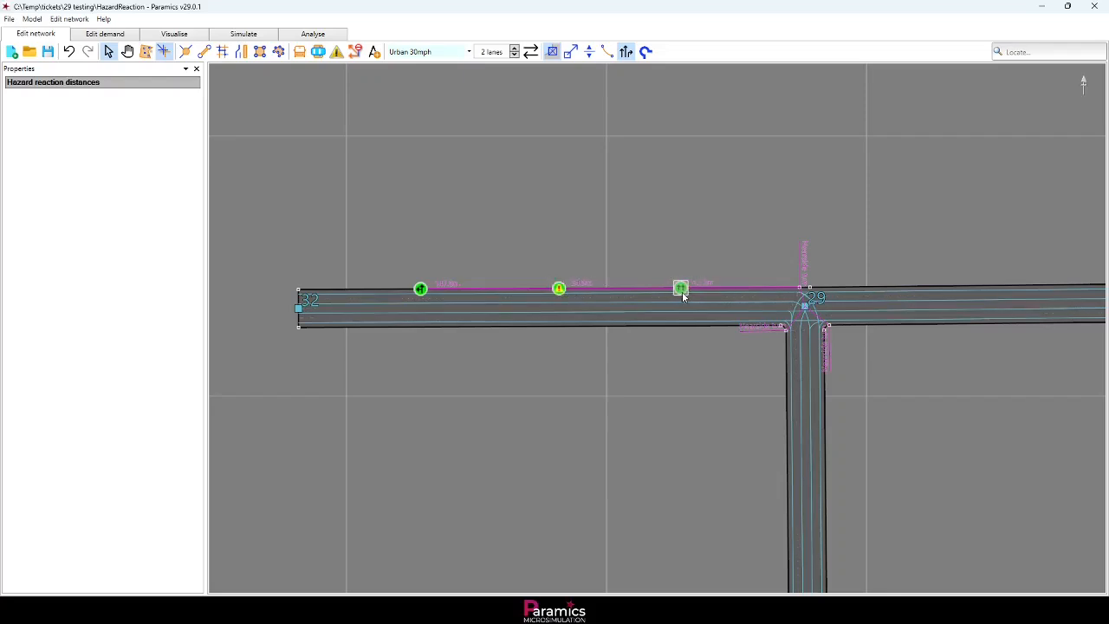
{"action": "mouse_move", "coordinate": [423, 295]}
{"action": "left_mouse_down"}
{"action": "mouse_move", "coordinate": [501, 299]}
{"action": "mouse_move", "coordinate": [421, 295]}
{"action": "left_mouse_up"}
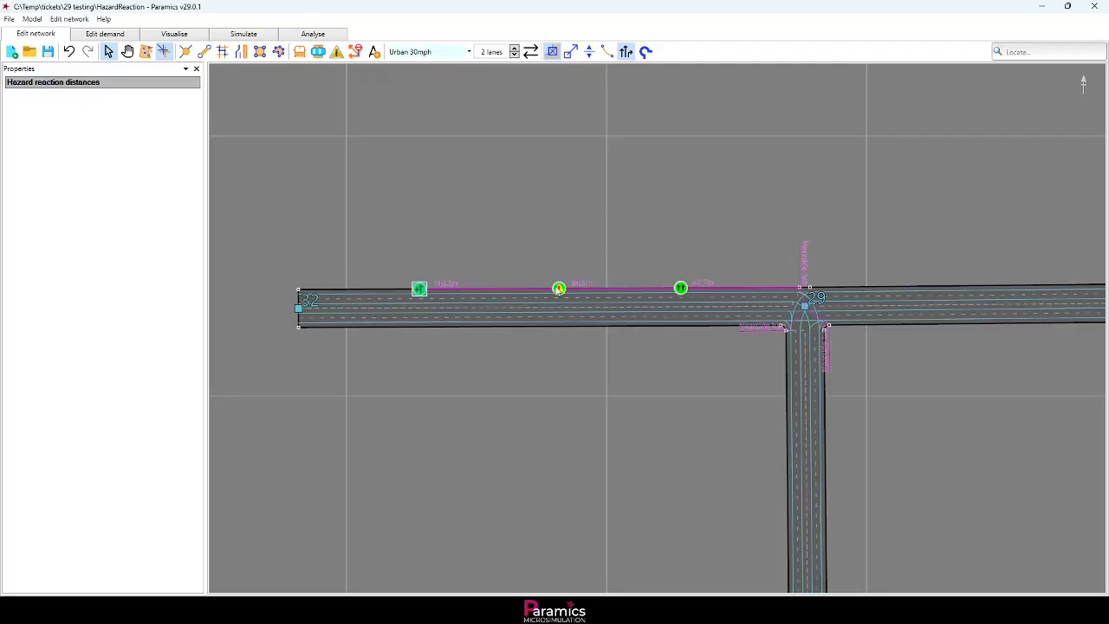
- Move the urgent marker further upstream on the link from node 32 to node 29 and stack the other two markers on it
{"action": "left_click_drag", "start_coordinate": [559, 289], "coordinate": [417, 289]}
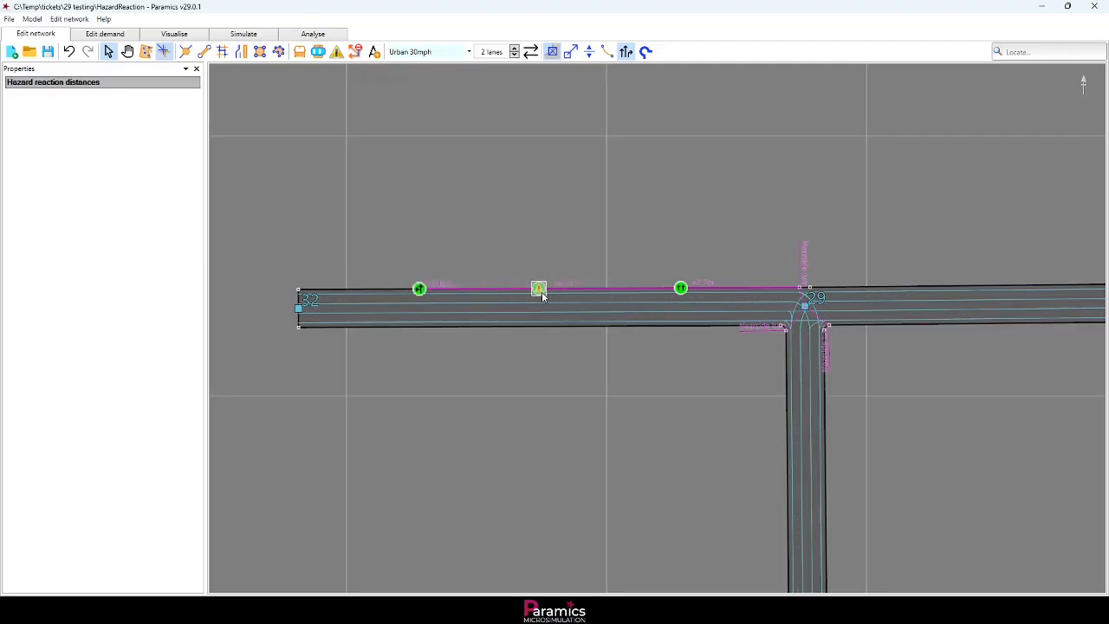
{"action": "mouse_move", "coordinate": [681, 289]}
{"action": "left_mouse_down"}
{"action": "mouse_move", "coordinate": [501, 292]}
{"action": "mouse_move", "coordinate": [549, 293]}
{"action": "left_mouse_up"}
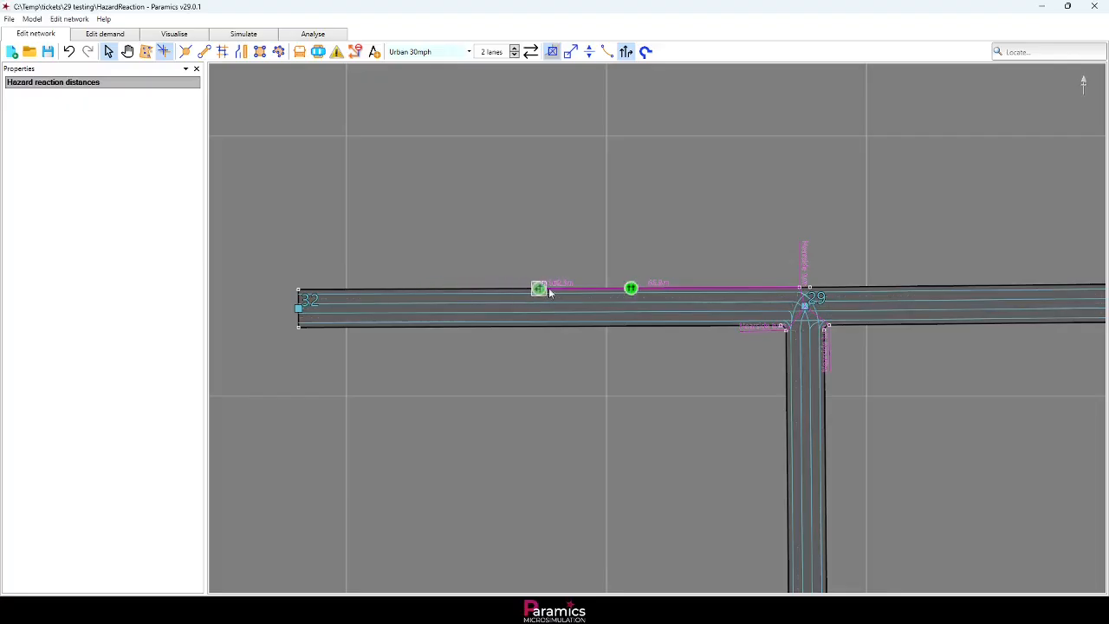
{"action": "mouse_move", "coordinate": [631, 290]}
{"action": "left_mouse_down"}
{"action": "mouse_move", "coordinate": [528, 293]}
{"action": "mouse_move", "coordinate": [538, 292]}
{"action": "left_mouse_up"}
- Separate the upstream marker from the stack, place it back on the other two, and select the reaction 32:29 Downstream among the overlapping objects
{"action": "left_click", "coordinate": [531, 251]}
{"action": "left_click", "coordinate": [539, 290]}
{"action": "left_click", "coordinate": [538, 288]}
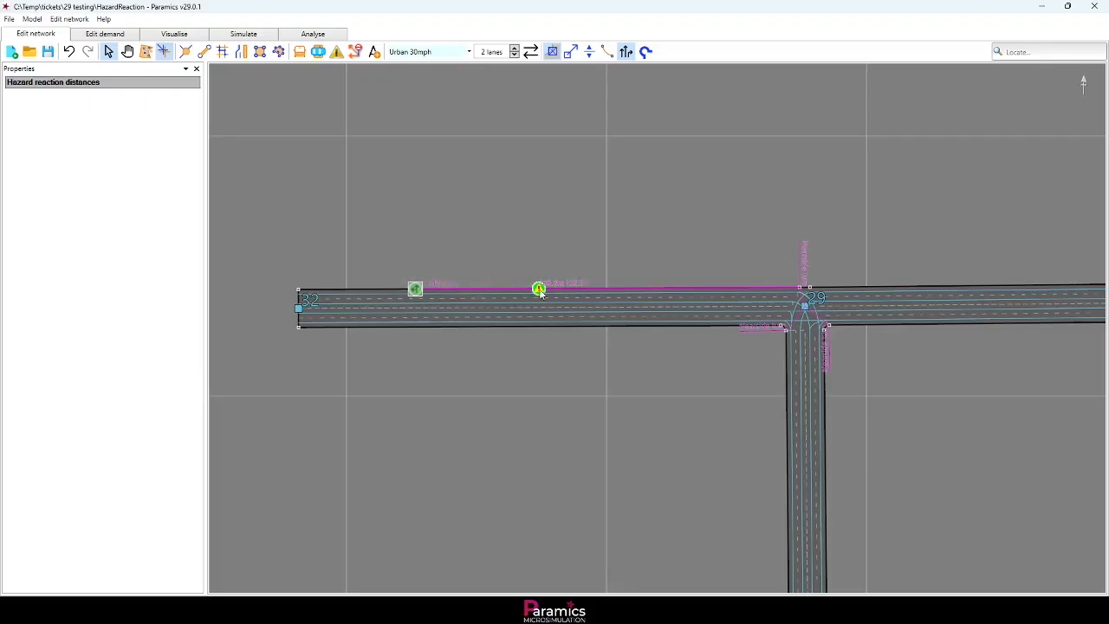
{"action": "mouse_move", "coordinate": [539, 290]}
{"action": "left_mouse_down"}
{"action": "mouse_move", "coordinate": [475, 295]}
{"action": "mouse_move", "coordinate": [539, 289]}
{"action": "left_mouse_up"}
{"action": "left_click_drag", "start_coordinate": [416, 288], "coordinate": [547, 299]}
{"action": "right_click", "coordinate": [528, 293]}
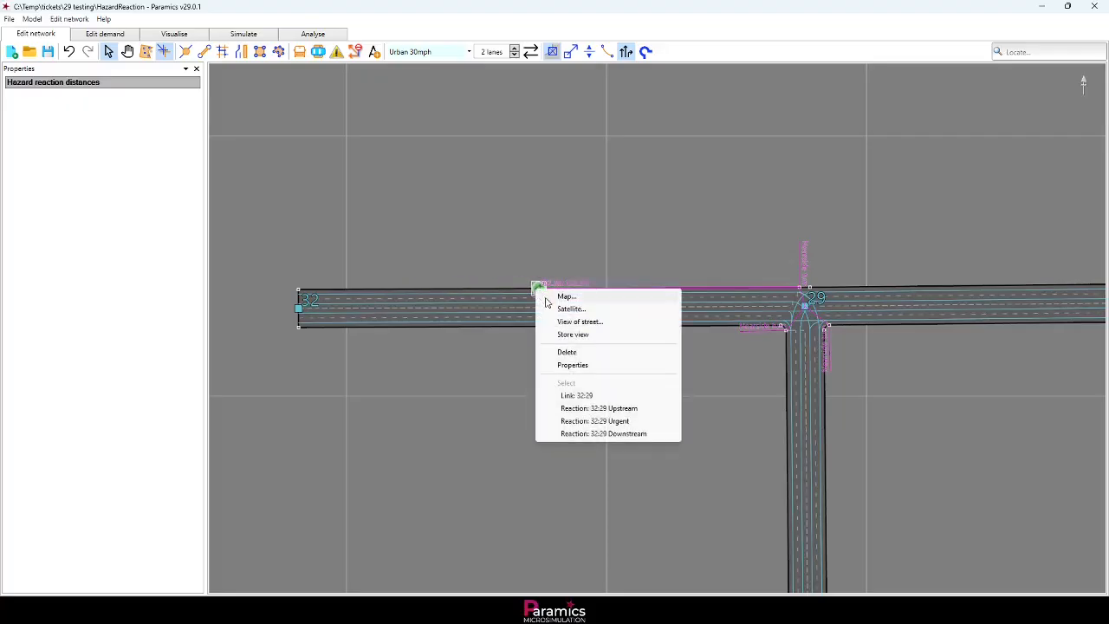
{"action": "left_click", "coordinate": [625, 436]}
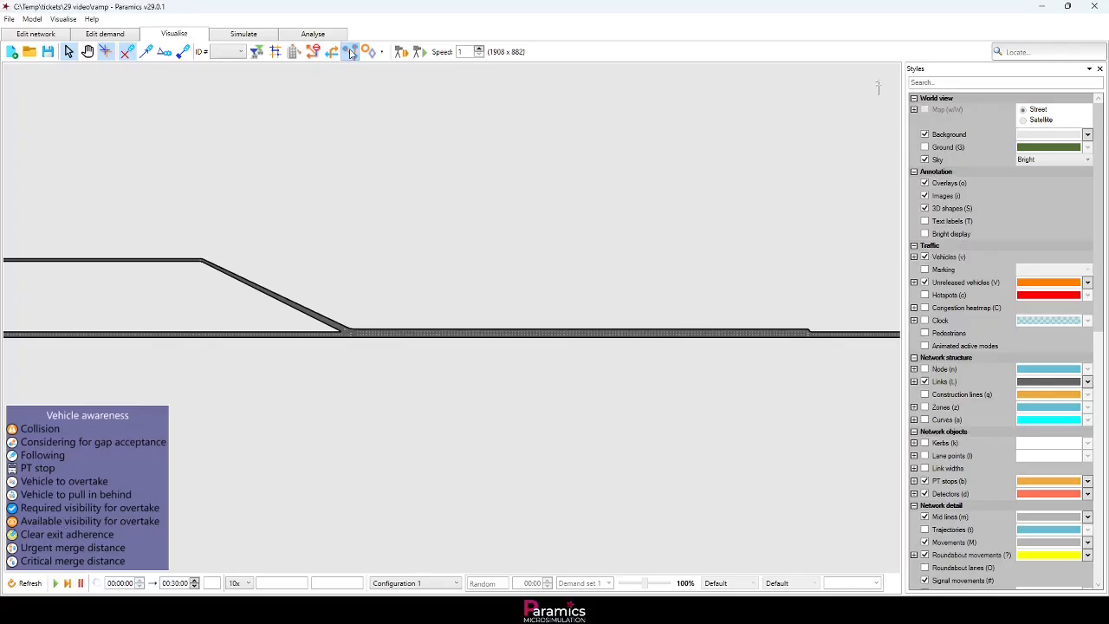
- Run the ramp model simulation, pause it, and select the vehicle just past the merge to show its vehicle awareness
{"action": "left_click_drag", "start_coordinate": [389, 204], "coordinate": [411, 206]}
{"action": "key", "text": "space"}
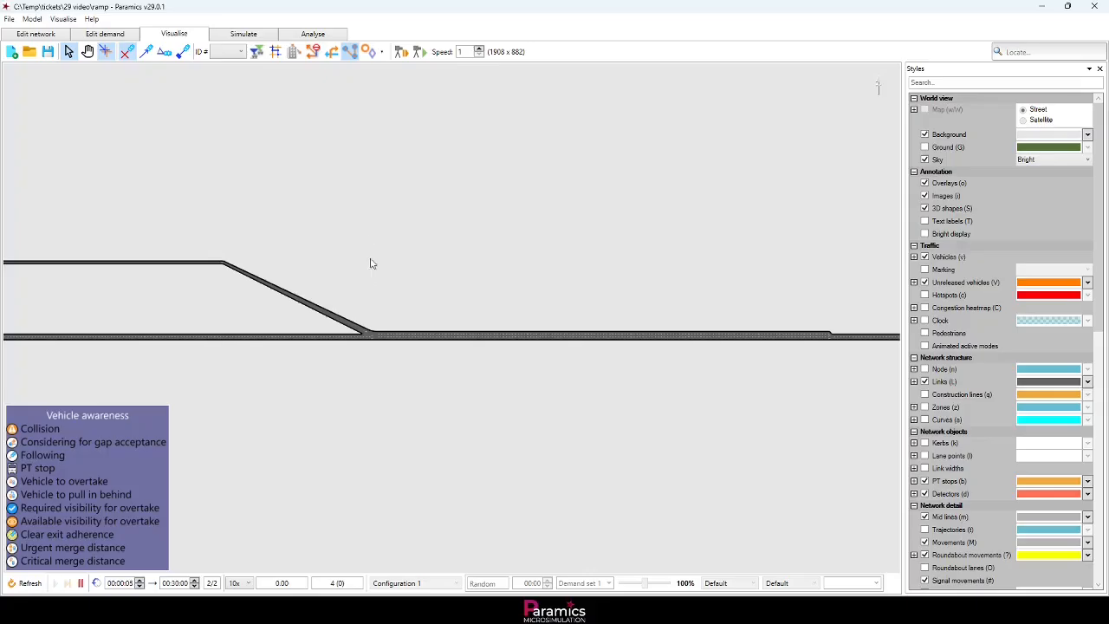
{"action": "scroll", "coordinate": [371, 345], "scroll_direction": "up", "scroll_amount": 2}
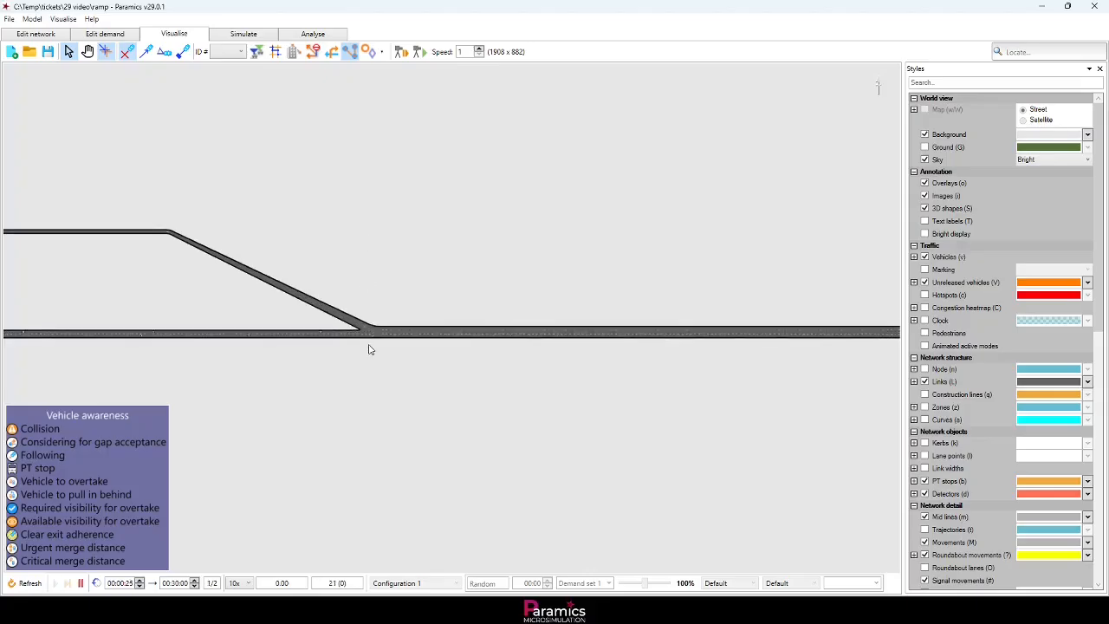
{"action": "key", "text": "space"}
{"action": "scroll", "coordinate": [375, 336], "scroll_direction": "up", "scroll_amount": 2}
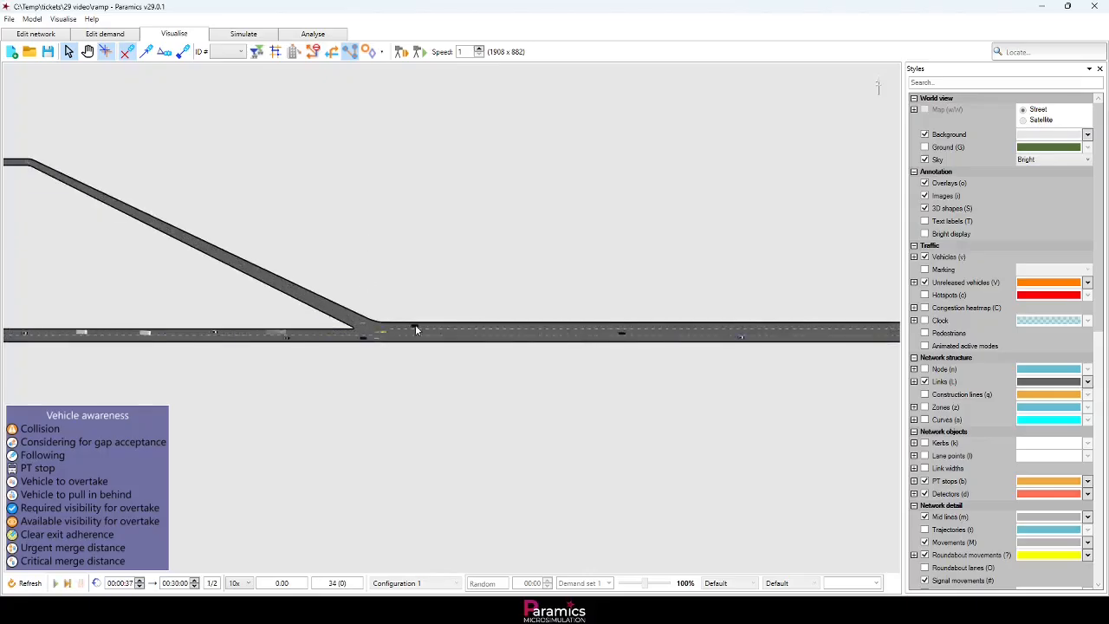
{"action": "left_click", "coordinate": [416, 330]}
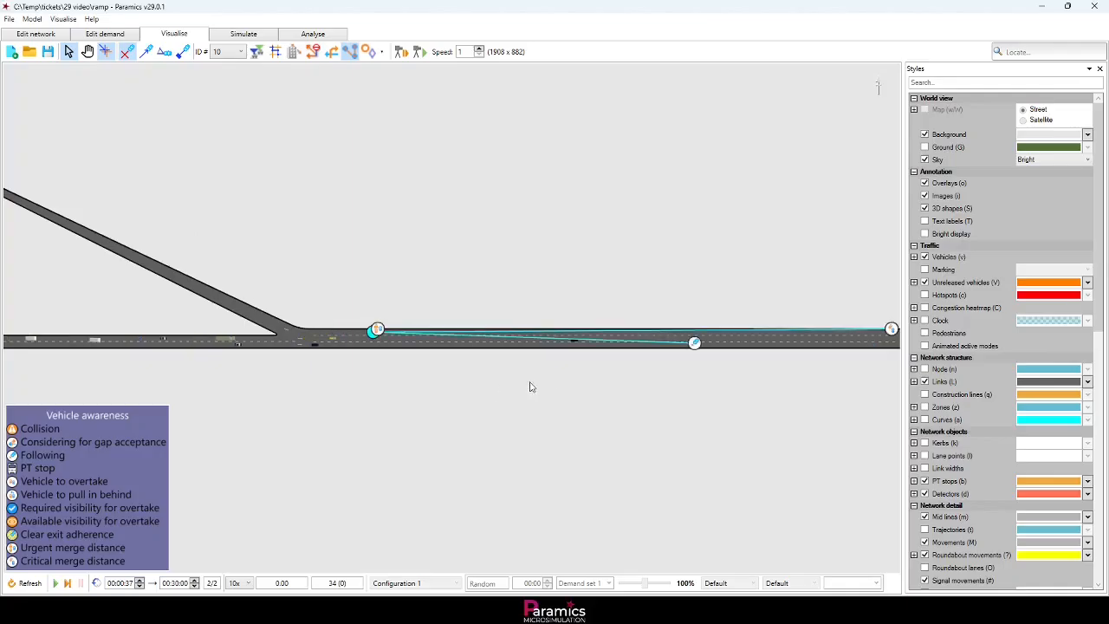
- Examine the following, urgent merge distance and critical merge distance indicators of the selected vehicle along the merging section
{"action": "scroll", "coordinate": [370, 375], "scroll_direction": "down", "scroll_amount": 2}
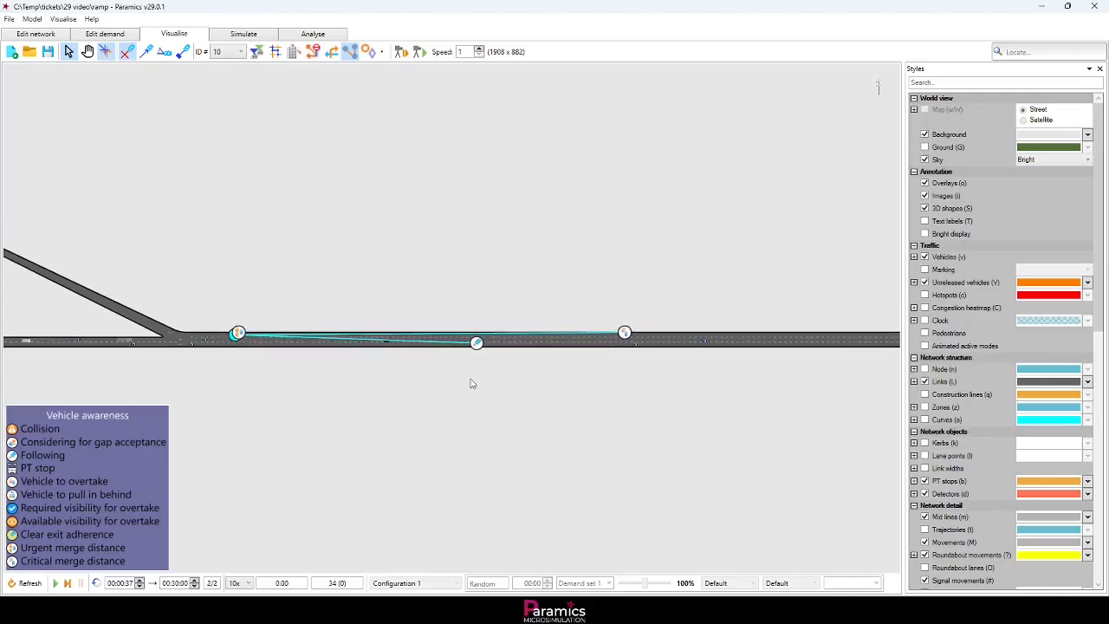
{"action": "left_click_drag", "start_coordinate": [330, 375], "coordinate": [454, 388]}
{"action": "scroll", "coordinate": [375, 351], "scroll_direction": "up", "scroll_amount": 2}
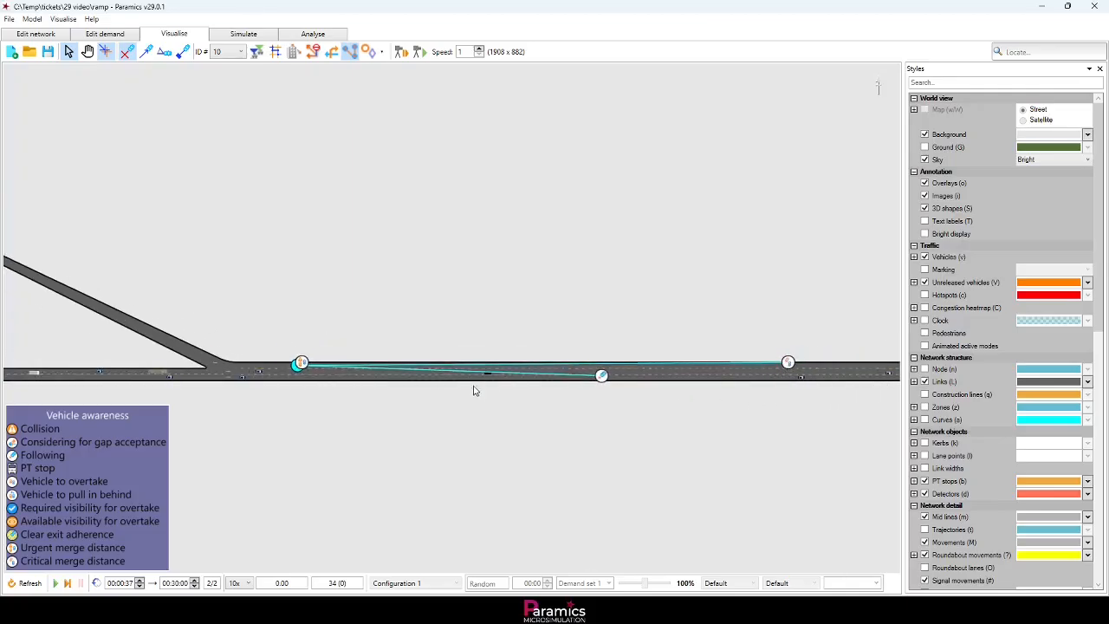
{"action": "left_click_drag", "start_coordinate": [474, 390], "coordinate": [502, 385]}
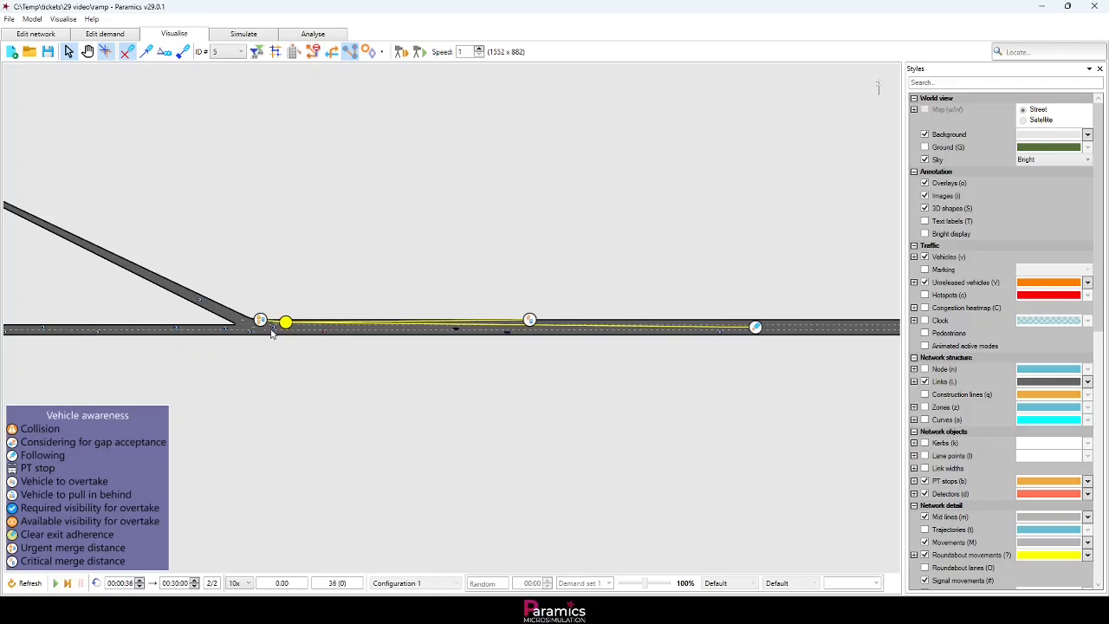
{"action": "scroll", "coordinate": [282, 323], "scroll_direction": "up", "scroll_amount": 1}
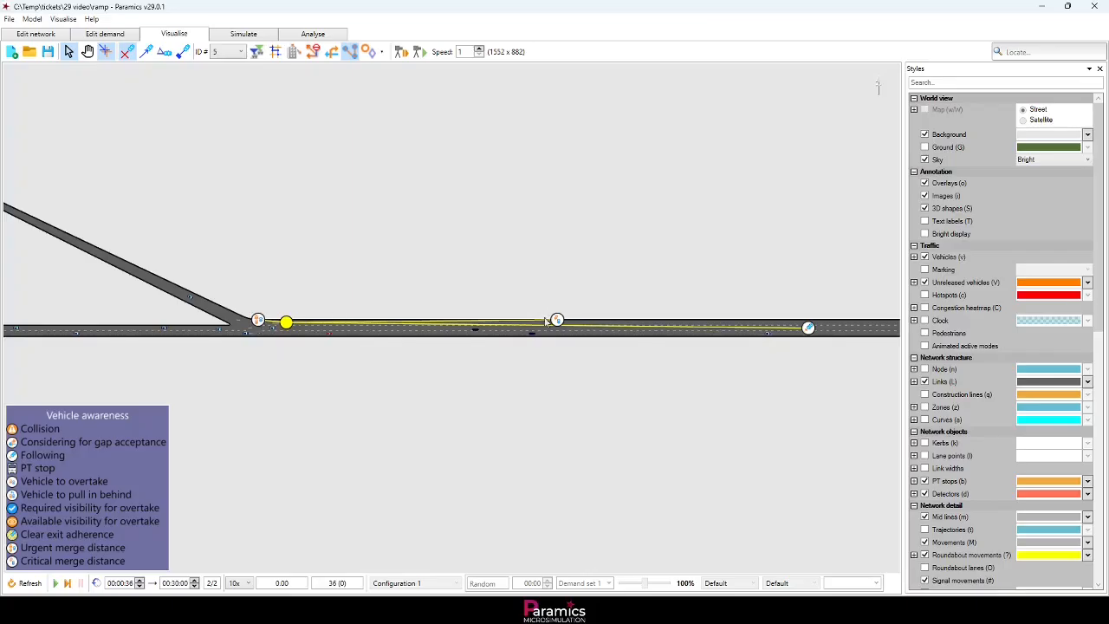
{"action": "mouse_move", "coordinate": [613, 376]}
{"action": "left_mouse_down"}
{"action": "mouse_move", "coordinate": [572, 393]}
{"action": "mouse_move", "coordinate": [513, 383]}
{"action": "left_mouse_up"}
{"action": "scroll", "coordinate": [575, 390], "scroll_direction": "down", "scroll_amount": 2}
{"action": "scroll", "coordinate": [514, 384], "scroll_direction": "down", "scroll_amount": 1}
- Run and pause the simulation in short bursts to follow the selected vehicle's awareness along the merge
{"action": "key", "text": "space"}
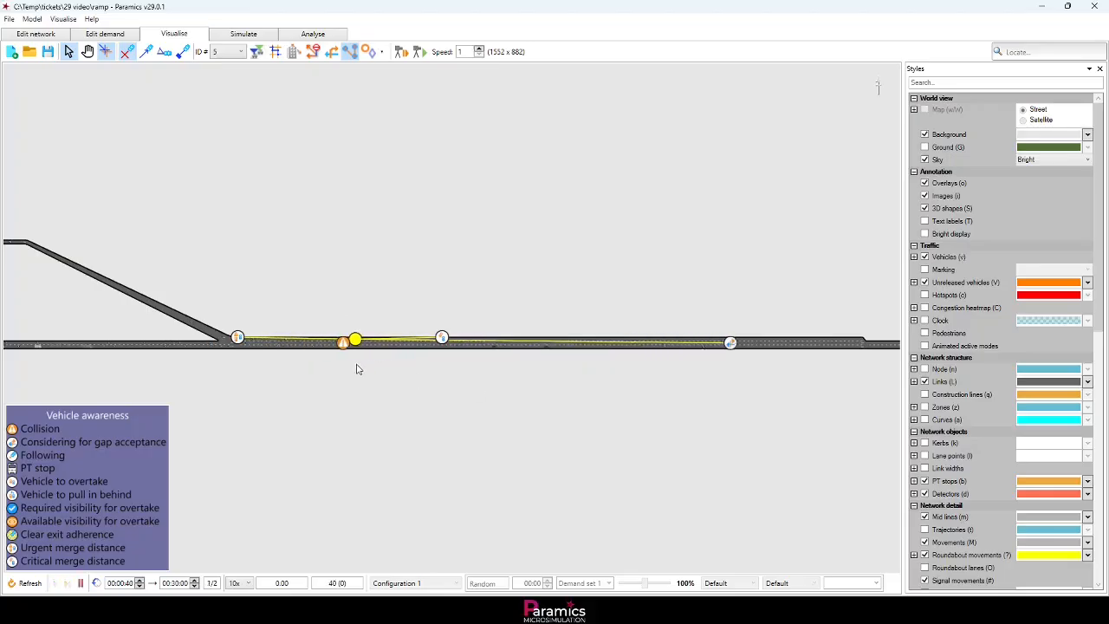
{"action": "key", "text": "space"}
{"action": "key", "text": "space"}
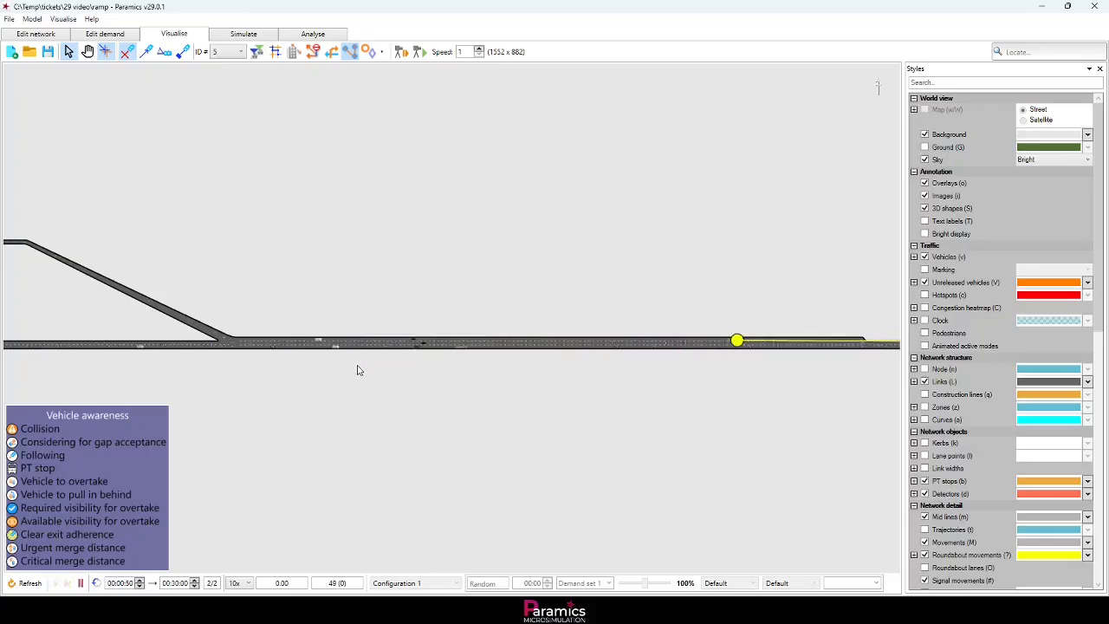
{"action": "key", "text": "space"}
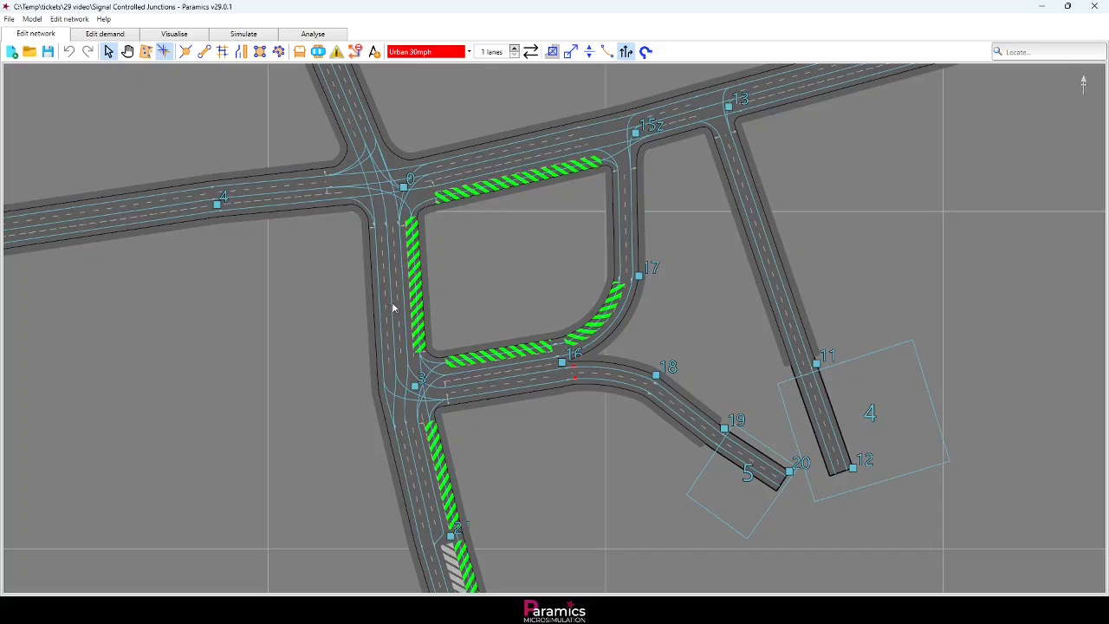
- In the Signal Controlled Junctions network, select in turn the links from node 3 to 0, 2 to 3 and 16 to 3, and clear the selection
{"action": "left_click", "coordinate": [392, 301]}
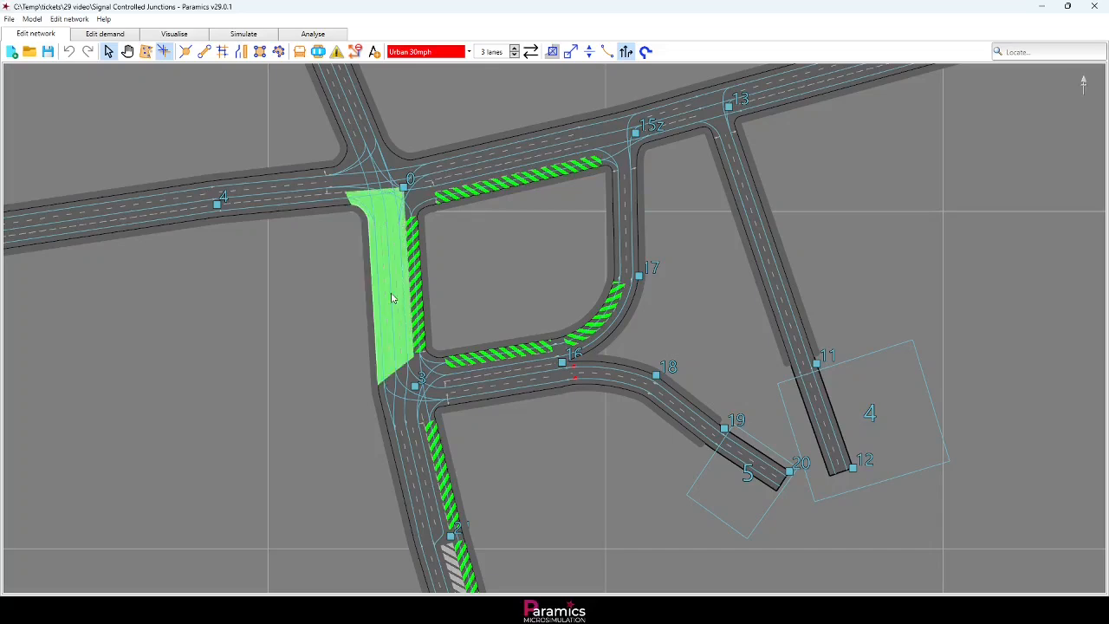
{"action": "left_click", "coordinate": [415, 496]}
{"action": "left_click", "coordinate": [475, 393]}
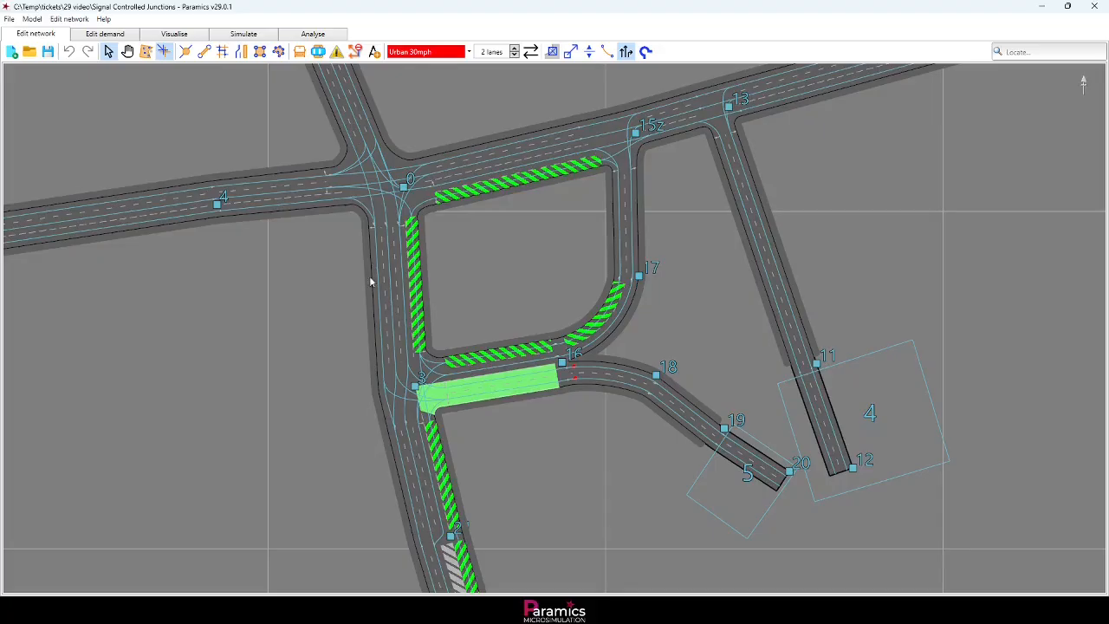
{"action": "left_click", "coordinate": [309, 392]}
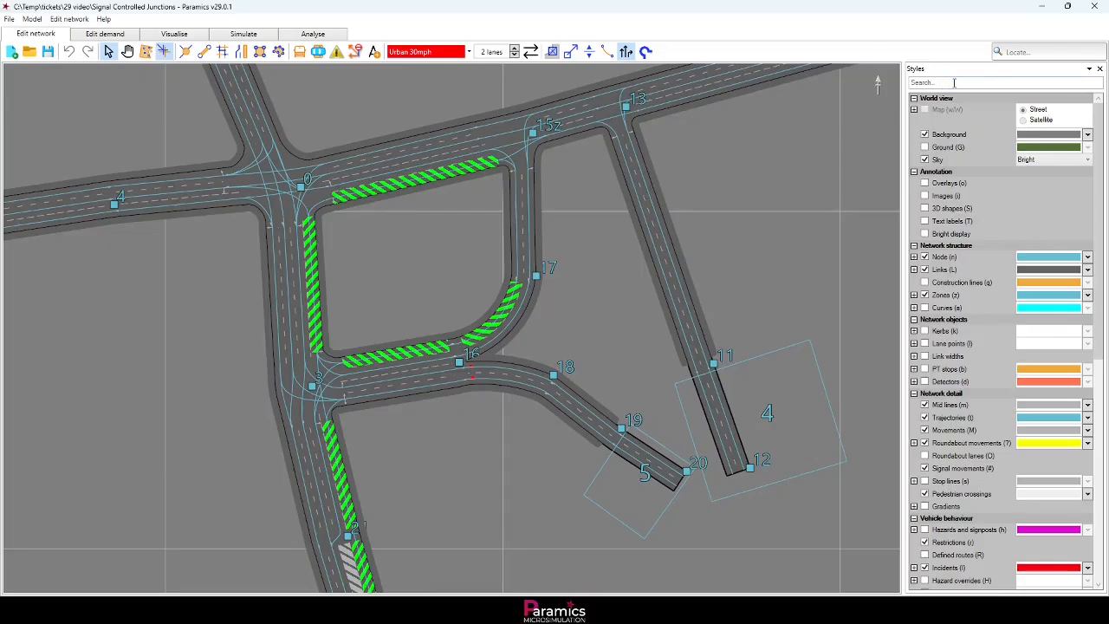
- Filter the display styles by "lane"
{"action": "left_click", "coordinate": [954, 83]}
{"action": "type", "text": "lane"}
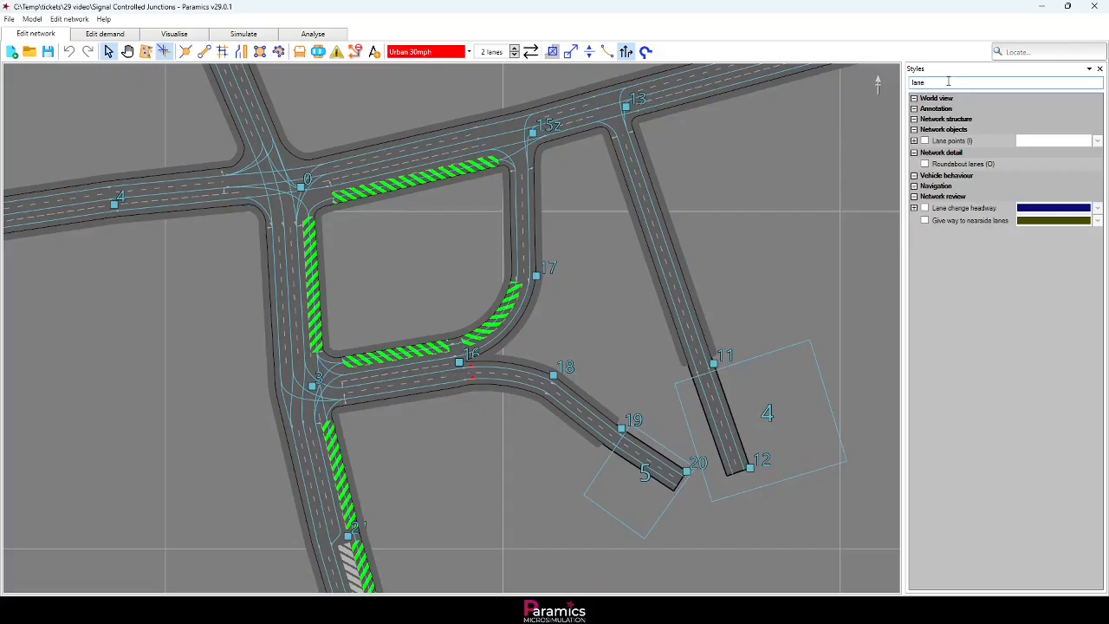
- Open the link categories, activate the property search for the Urban 30mph category, and close the categories
{"action": "left_click", "coordinate": [70, 19]}
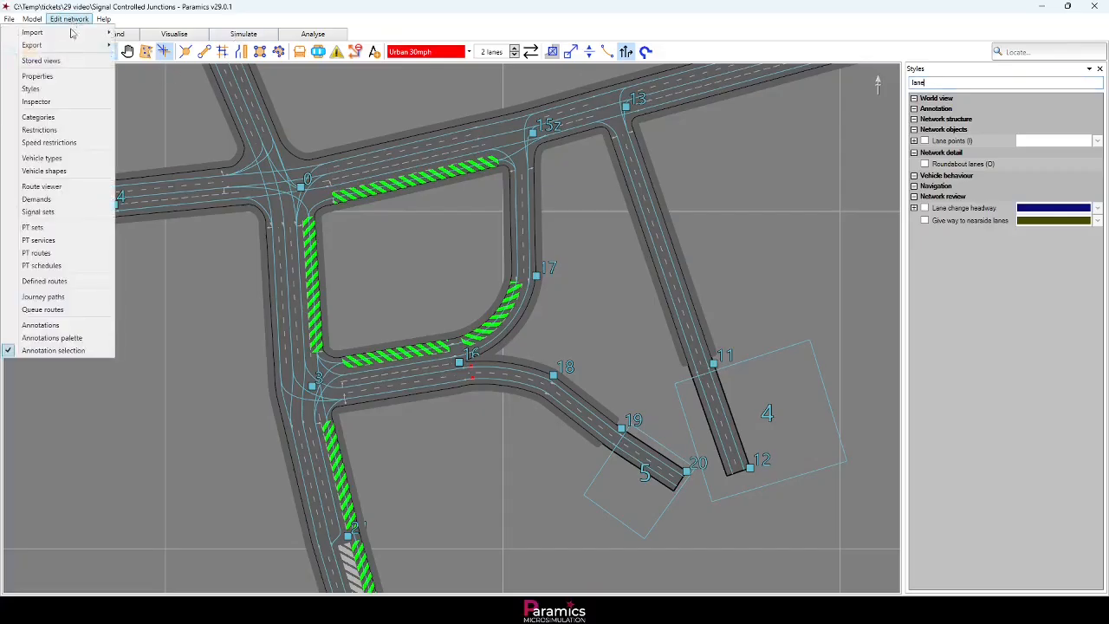
{"action": "left_click", "coordinate": [73, 118]}
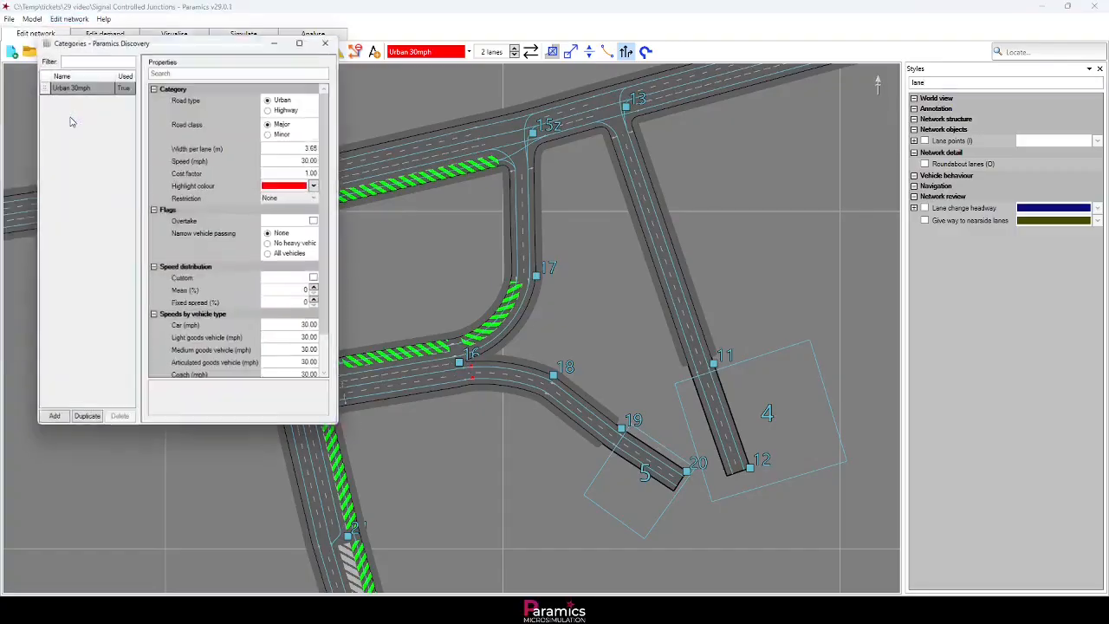
{"action": "left_click", "coordinate": [221, 71]}
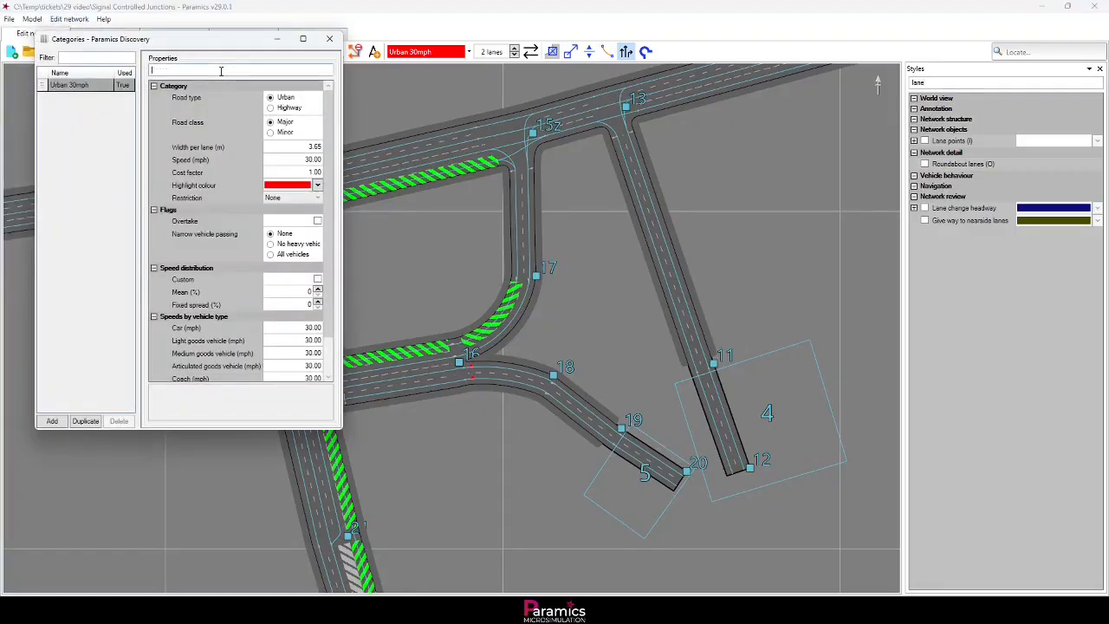
{"action": "left_click", "coordinate": [329, 39]}
- Open the vehicle types and inspect the base type and vehicle colour properties of the Car type
{"action": "left_click", "coordinate": [72, 24]}
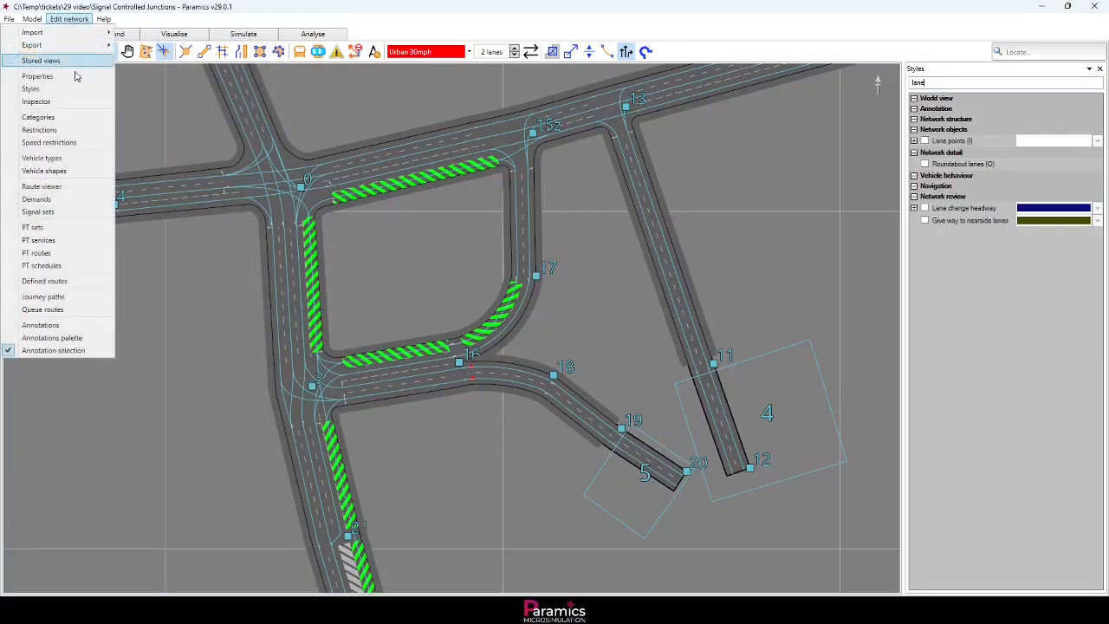
{"action": "left_click", "coordinate": [73, 159]}
{"action": "left_click", "coordinate": [351, 112]}
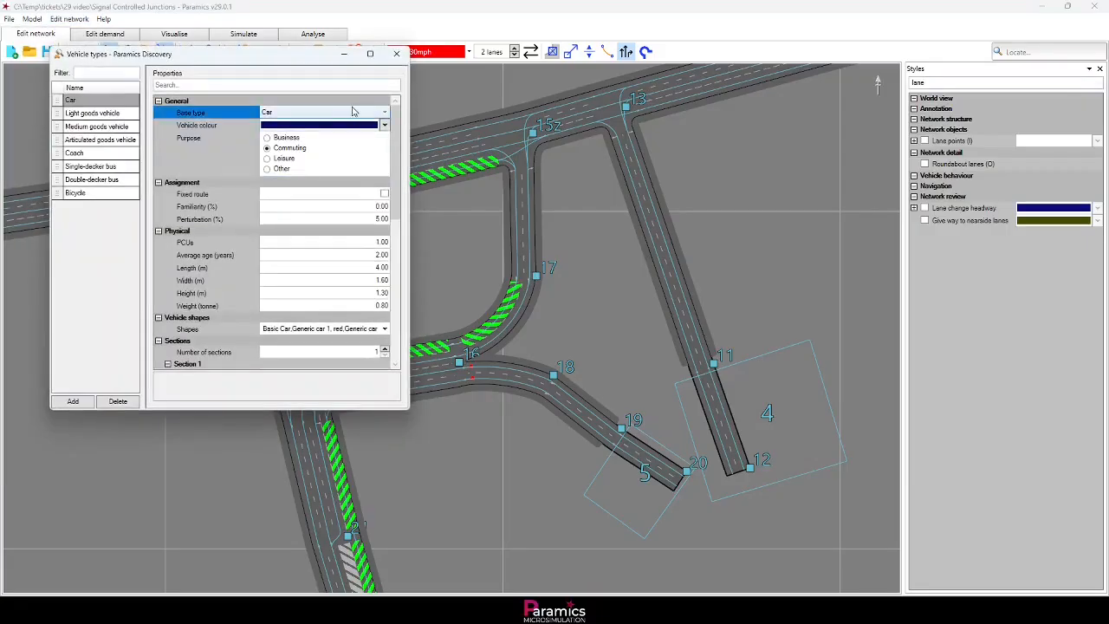
{"action": "left_click", "coordinate": [349, 127]}
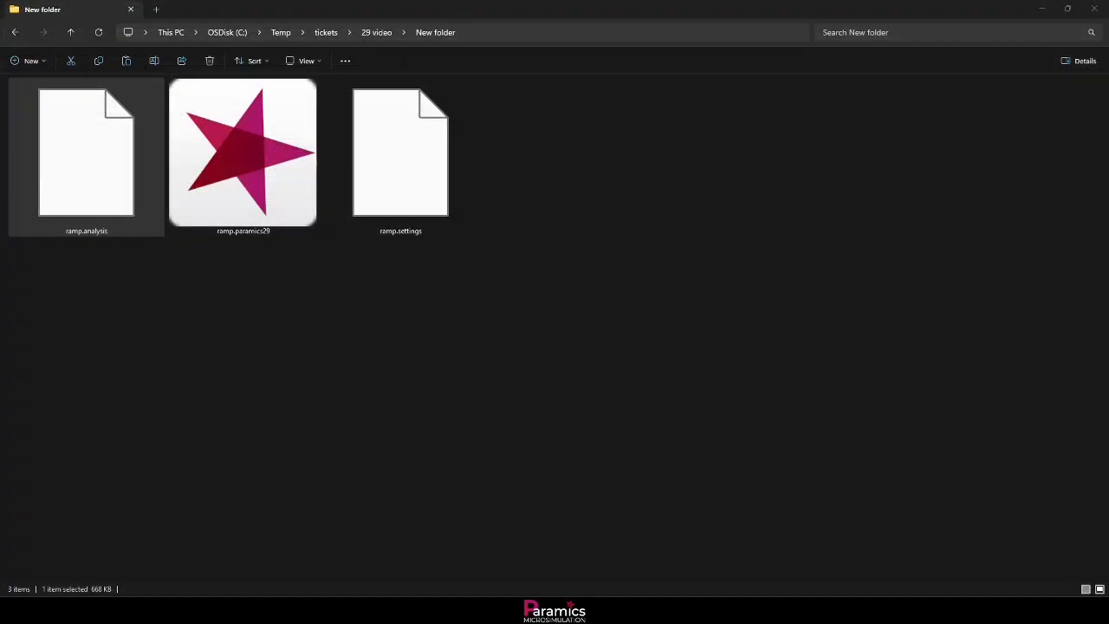
- In File Explorer, select the ramp model's analysis, paramics29 and settings files together
{"action": "left_click_drag", "start_coordinate": [118, 294], "coordinate": [407, 173]}
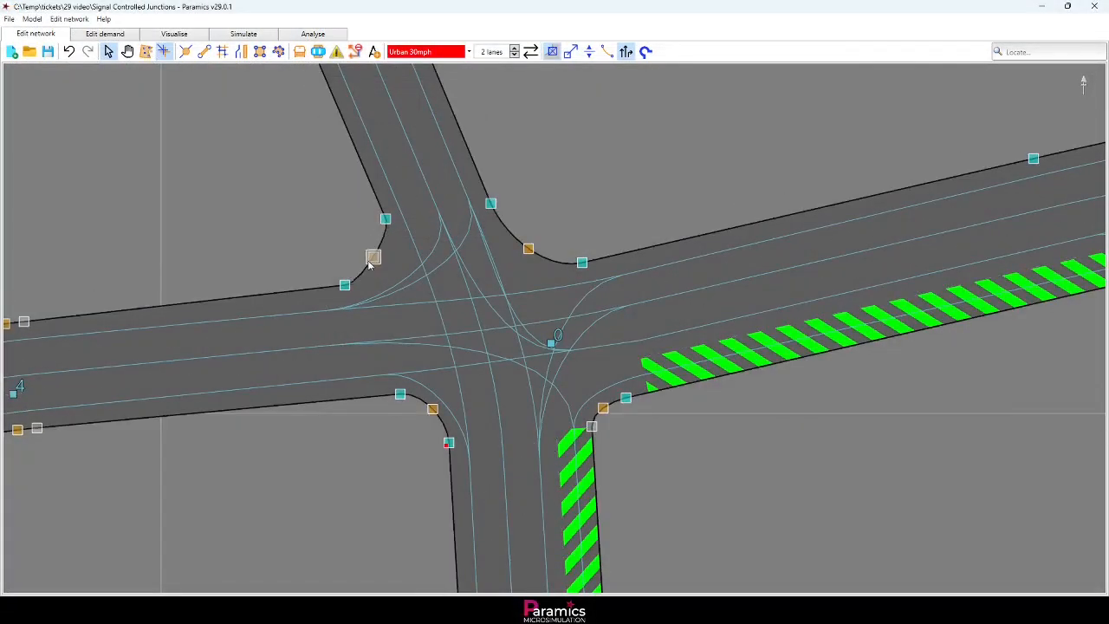
- Back in Paramics, adjust the middle kerb point on the north-west corner of the junction at node 0
{"action": "left_click", "coordinate": [376, 269]}
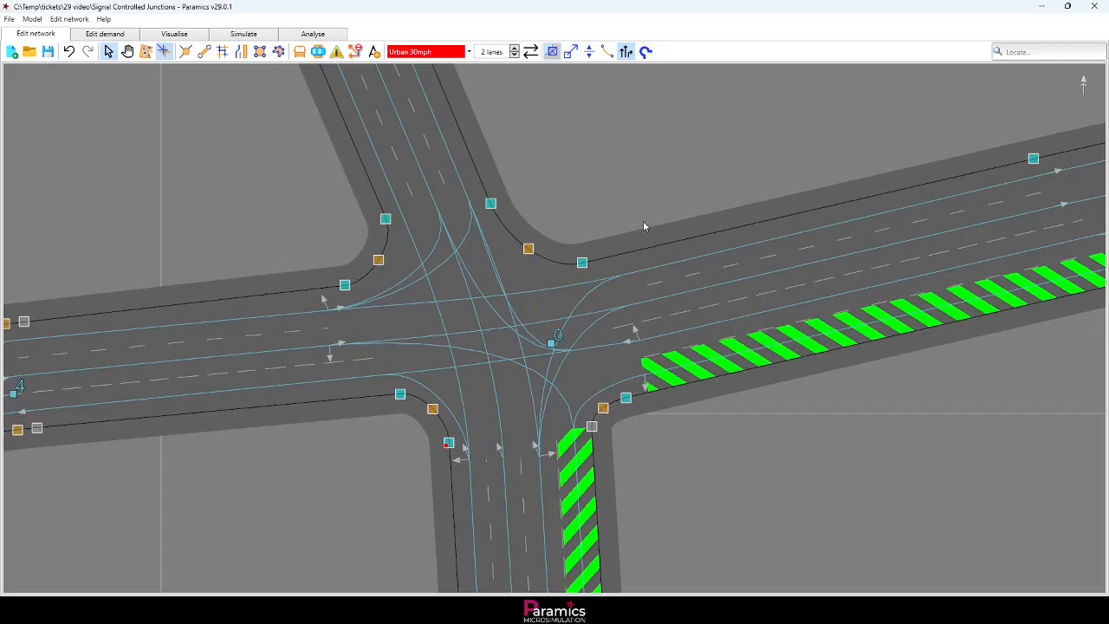
- Locate link 3:16 in the network by searching for "3:16" and choosing the matching link
{"action": "scroll", "coordinate": [598, 230], "scroll_direction": "down", "scroll_amount": 1}
{"action": "scroll", "coordinate": [588, 229], "scroll_direction": "down", "scroll_amount": 2}
{"action": "scroll", "coordinate": [1046, 89], "scroll_direction": "up", "scroll_amount": 1}
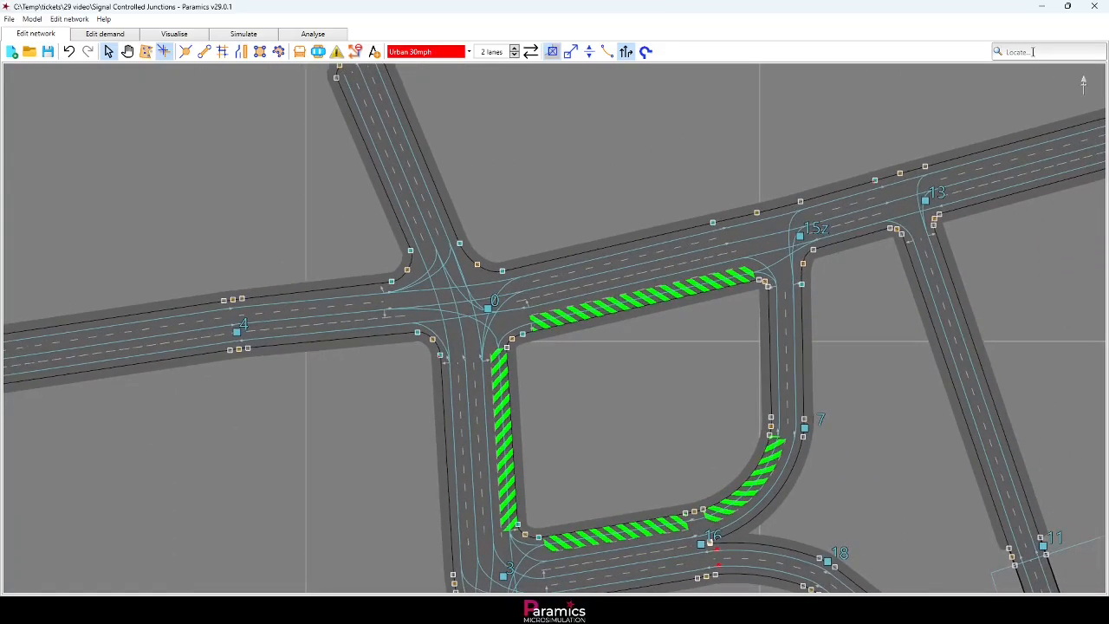
{"action": "left_click", "coordinate": [1033, 52]}
{"action": "type", "text": "3:16"}
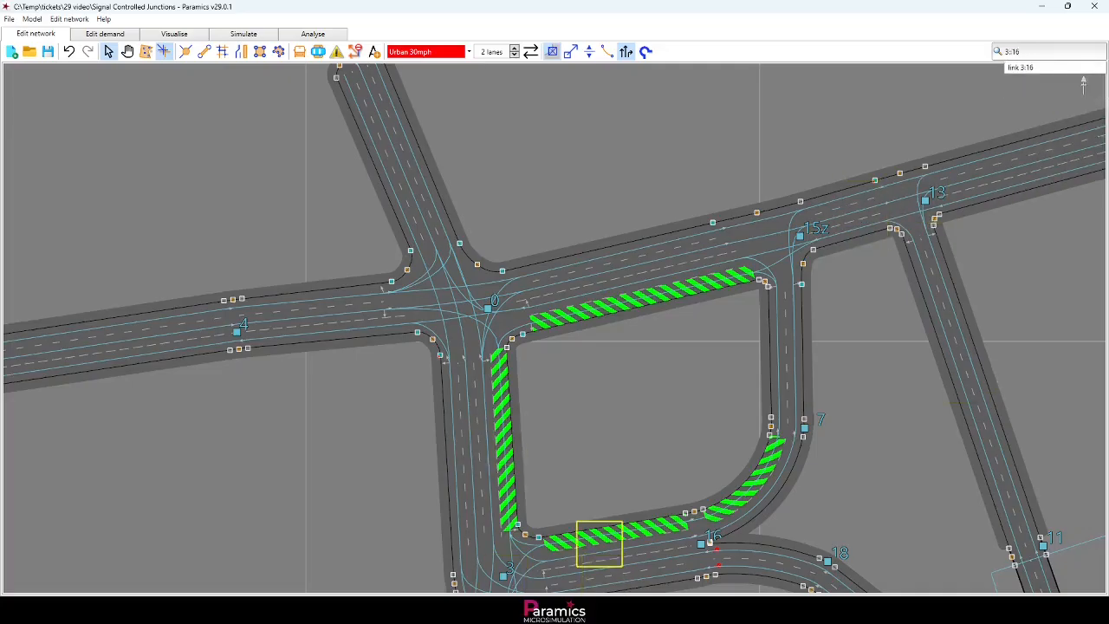
{"action": "left_click", "coordinate": [1047, 68]}
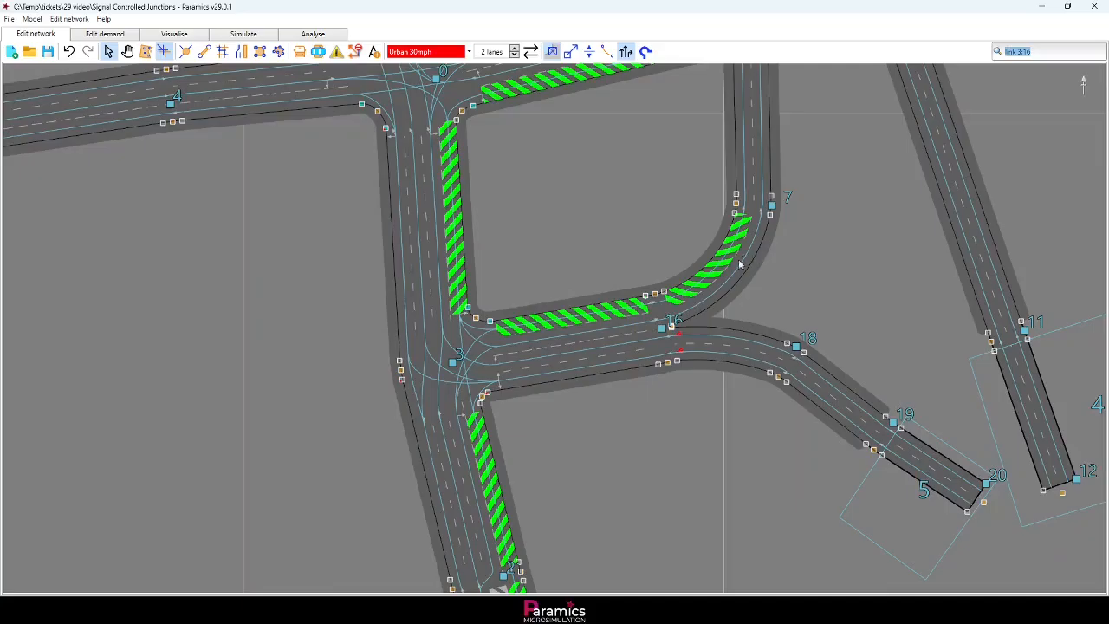